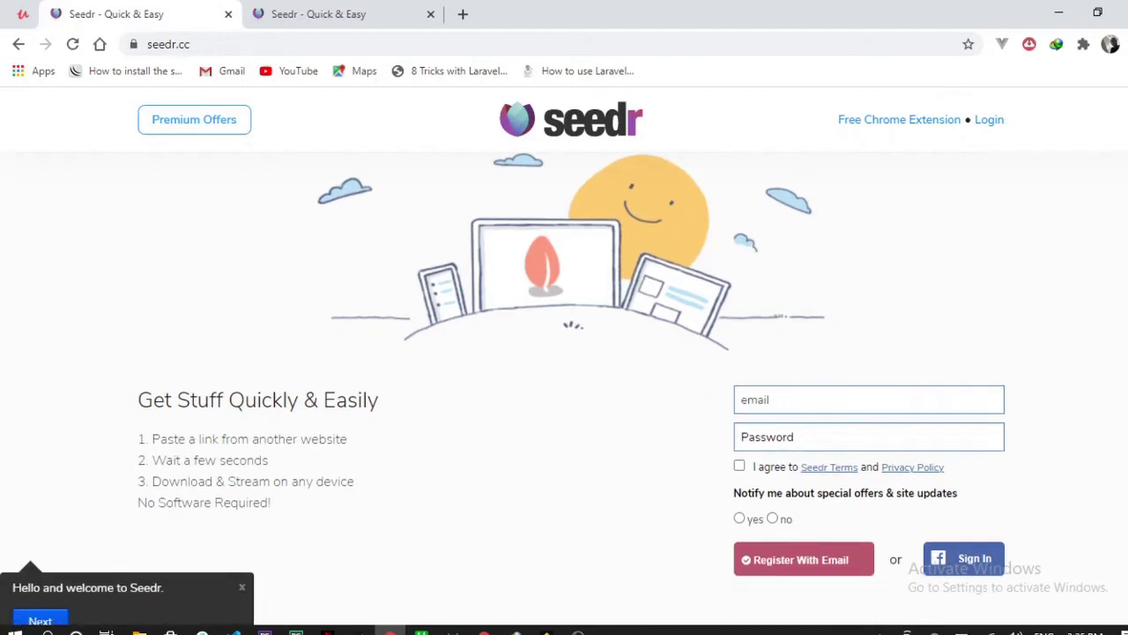
# - Switch to the second Seedr tab showing the email signup form
pyautogui.click(345, 12)
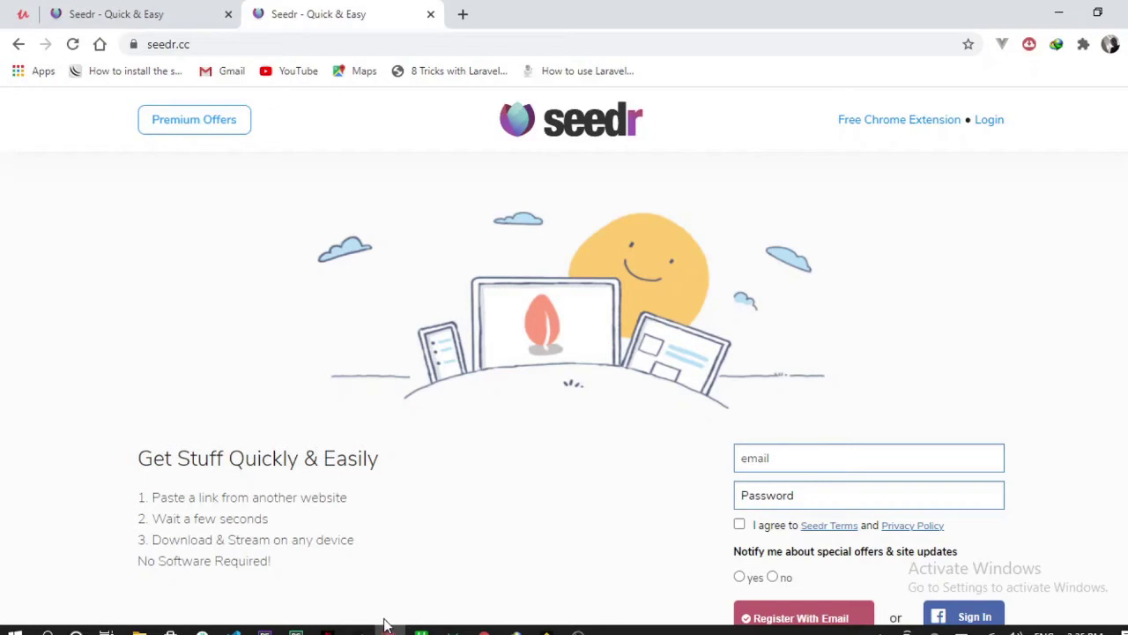
# - Open seedr.cc in a new incognito window
pyautogui.click(1122, 44)
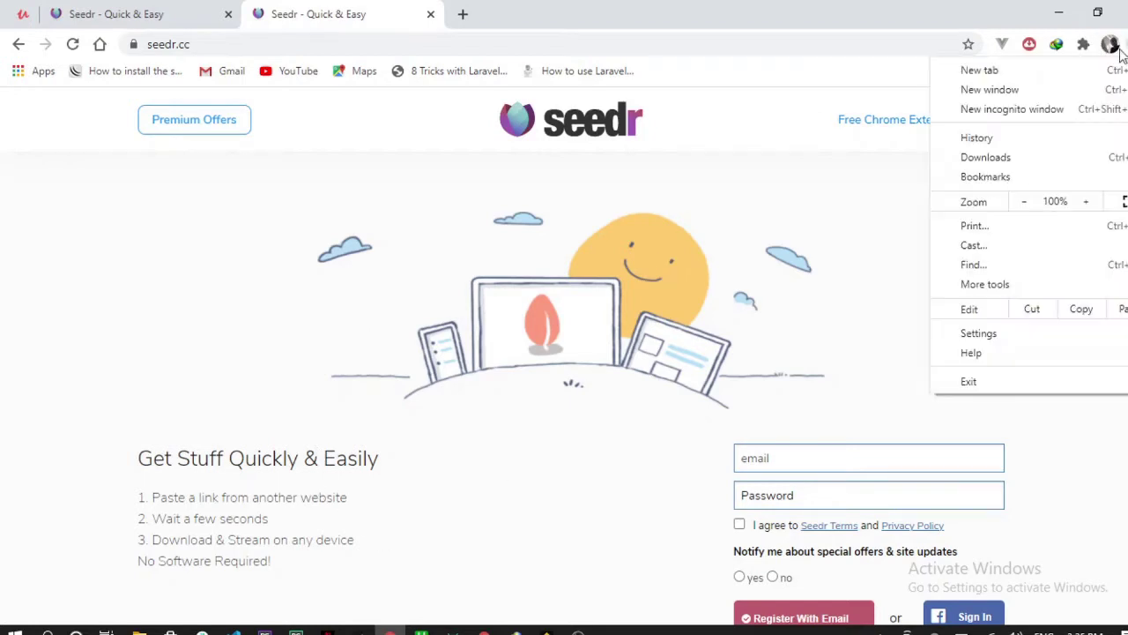
pyautogui.click(1011, 112)
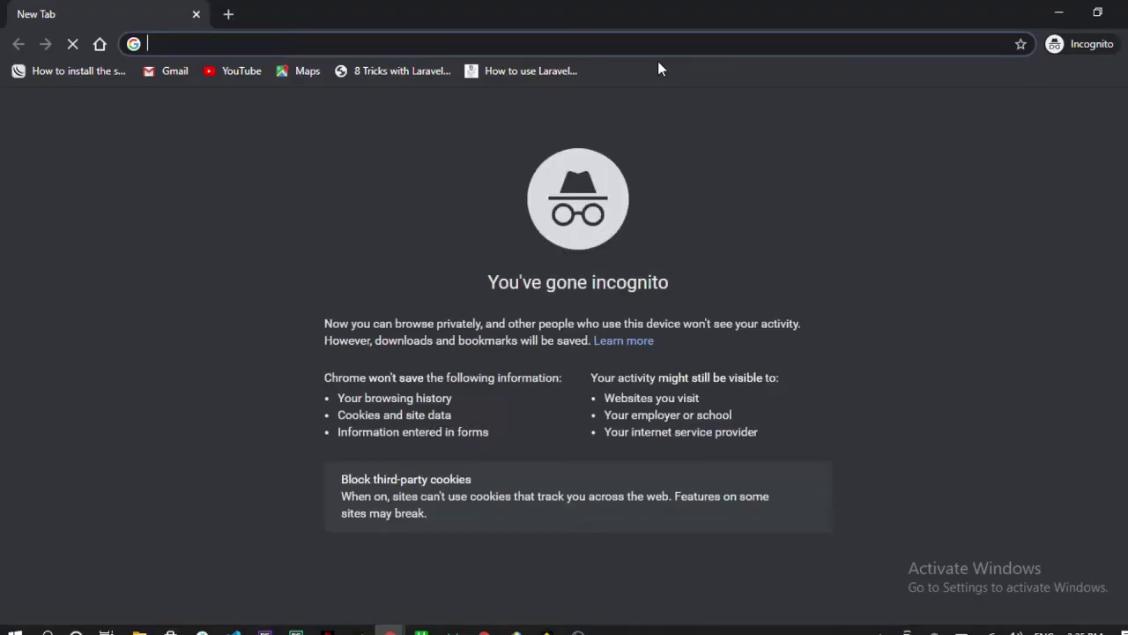
pyautogui.write('seedr.cc')
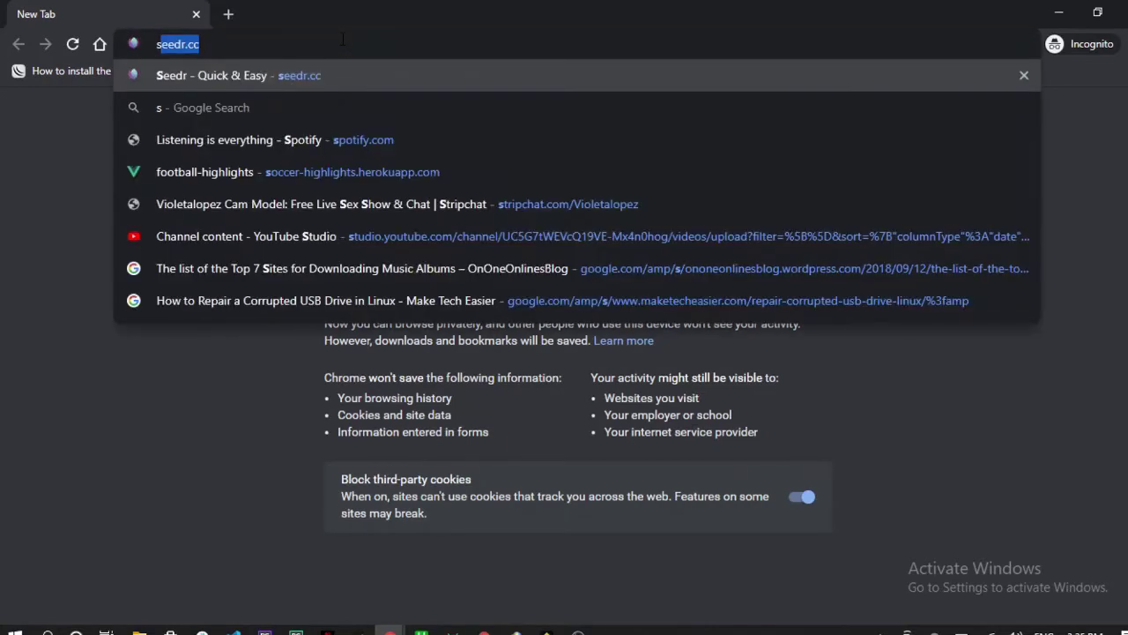
pyautogui.press('Return')
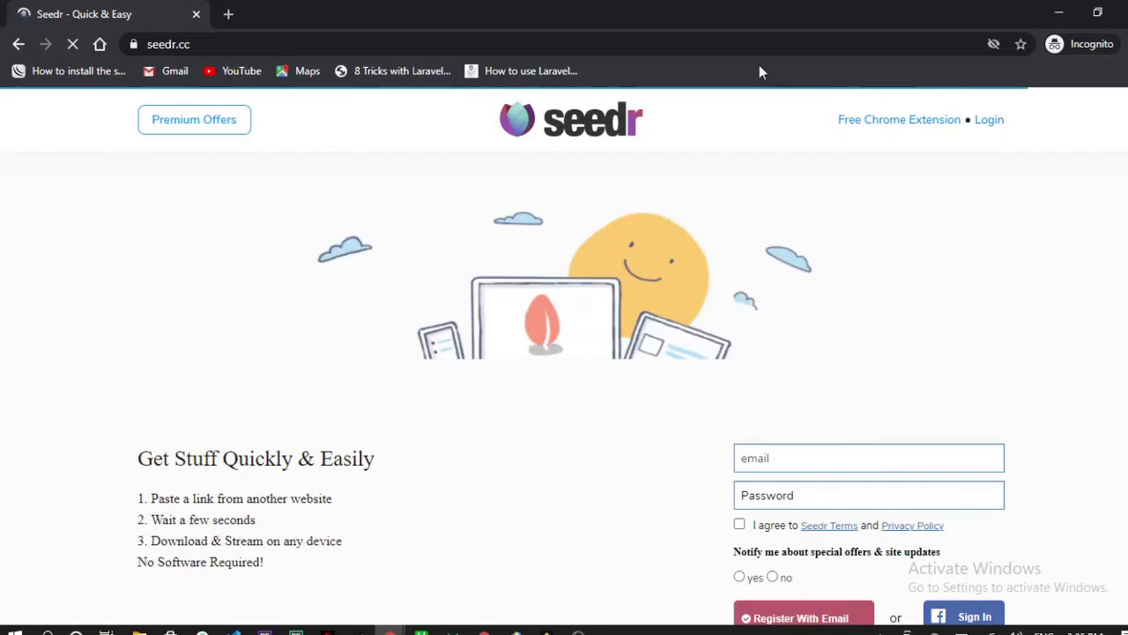
# - Search Google for 'fake email' in a new incognito tab
pyautogui.click(229, 14)
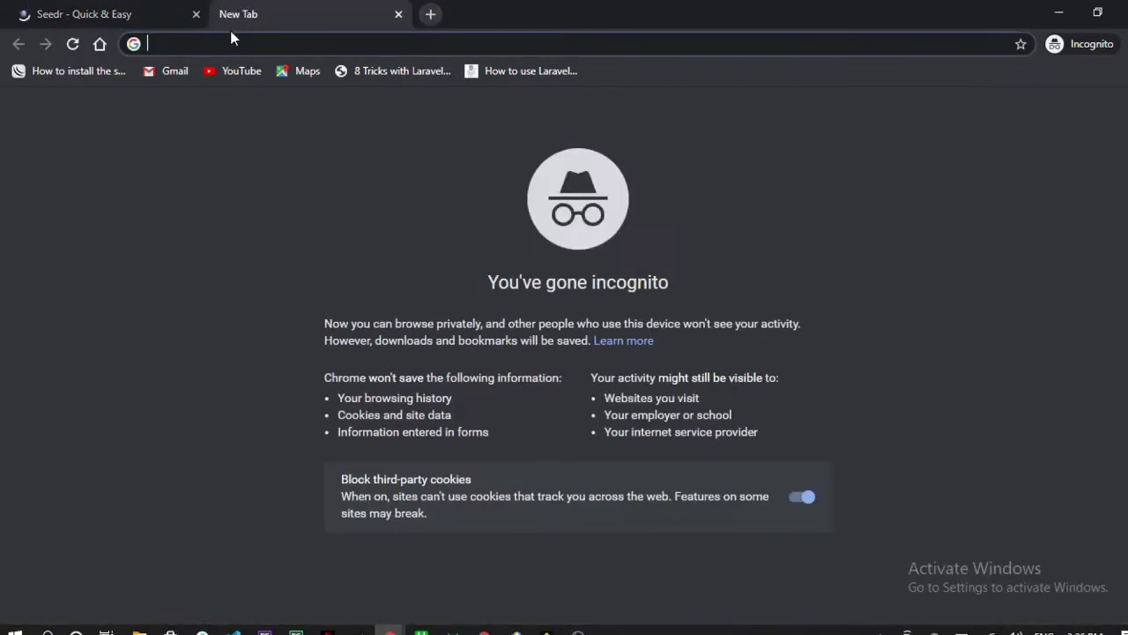
pyautogui.write('fake ')
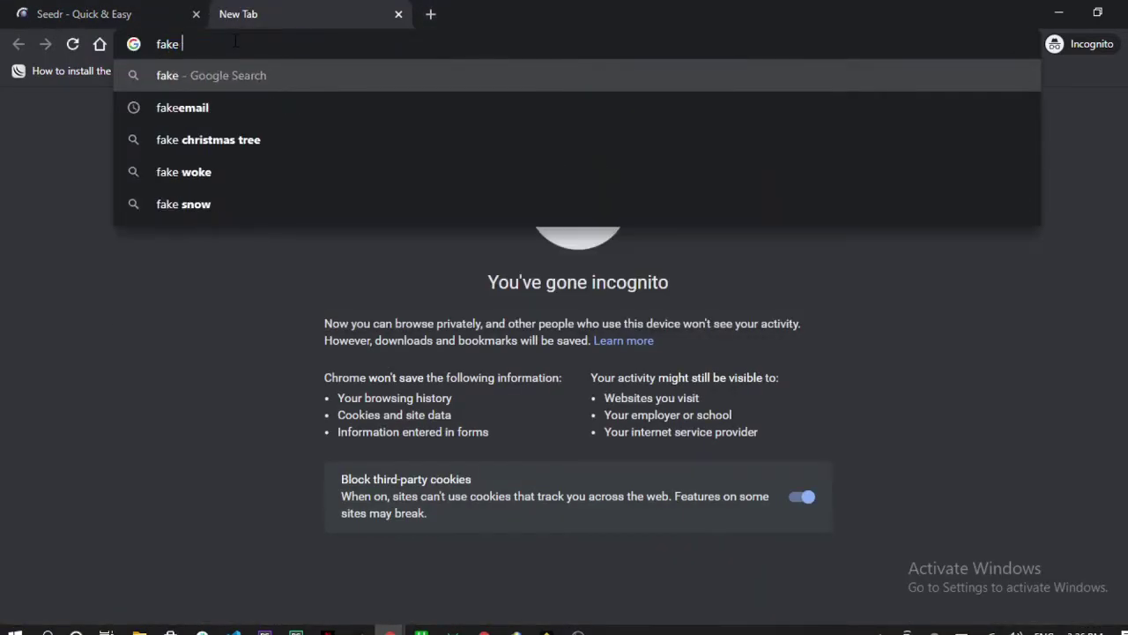
pyautogui.write('email')
pyautogui.press('Return')
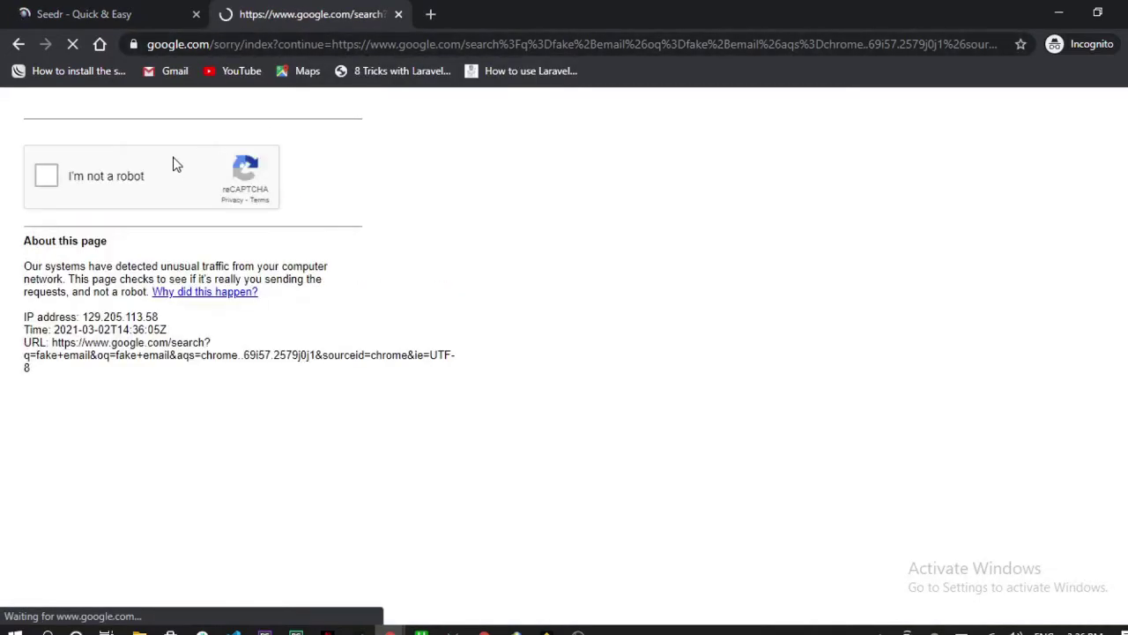
# - Tick 'I'm not a robot' and pick the five vehicle squares in the challenge
pyautogui.click(46, 179)
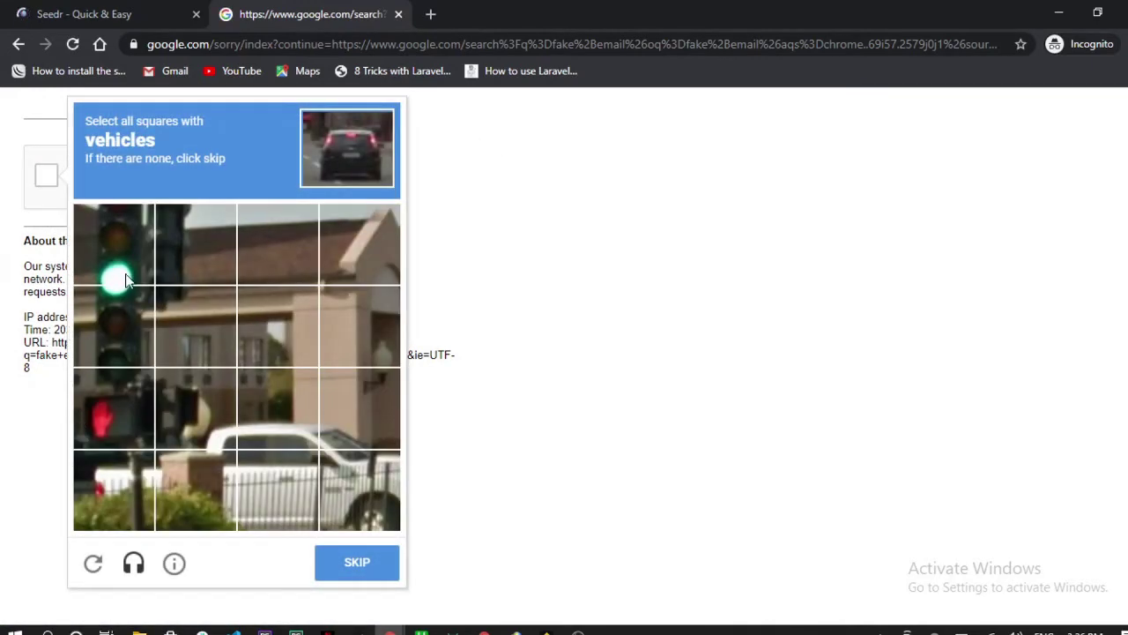
pyautogui.click(210, 430)
pyautogui.click(296, 423)
pyautogui.click(294, 485)
pyautogui.click(353, 491)
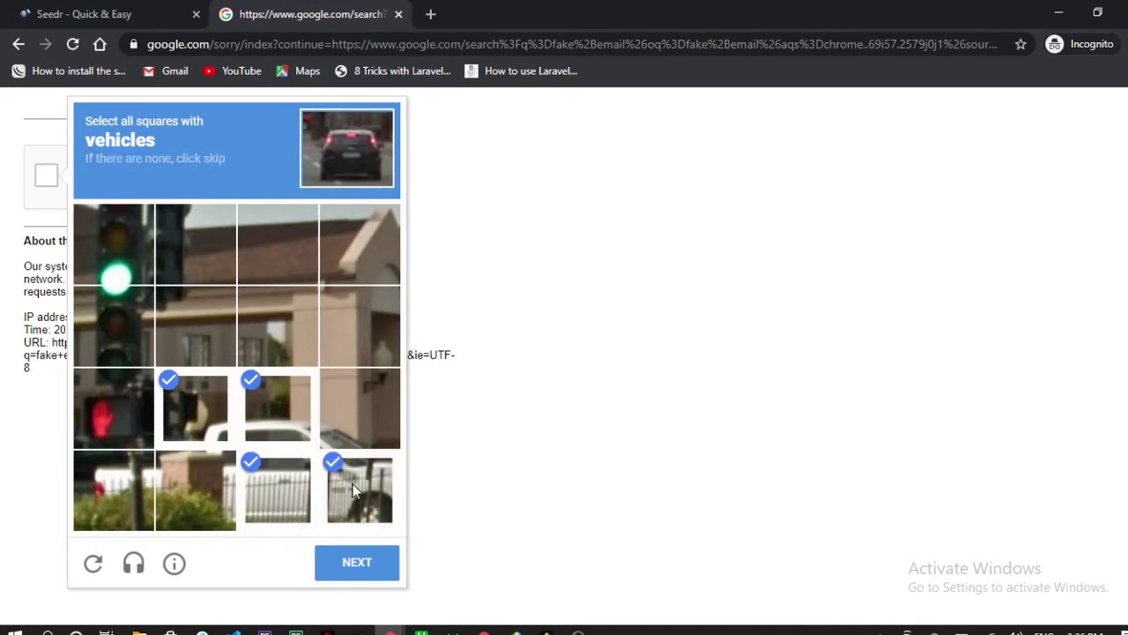
pyautogui.click(208, 477)
pyautogui.click(371, 564)
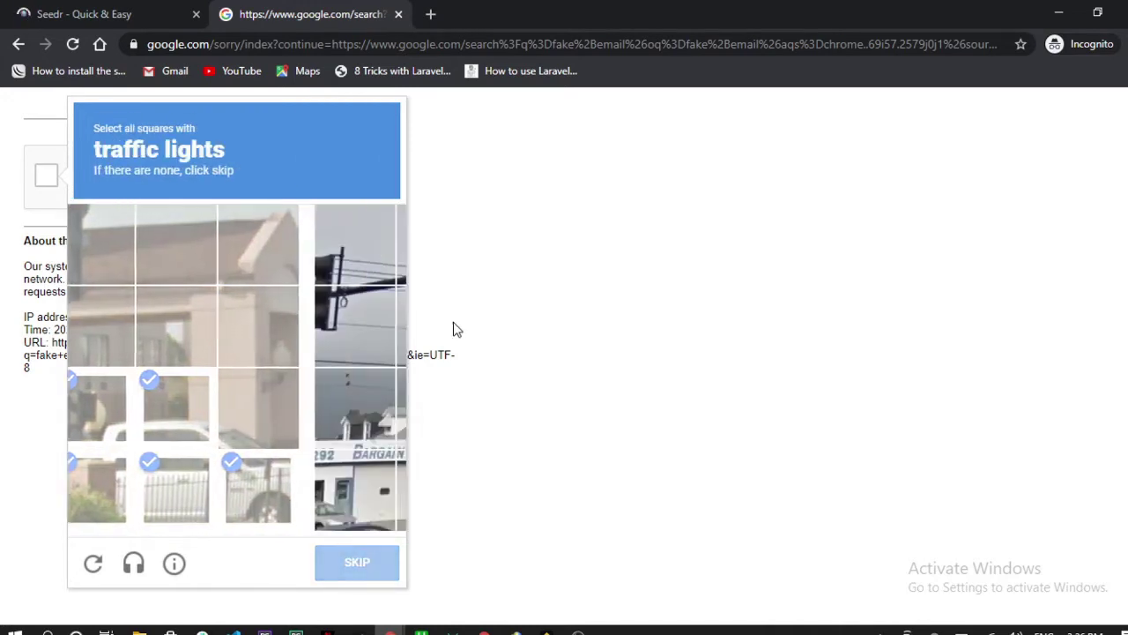
# - Pick the four traffic light squares and verify the challenge
pyautogui.click(194, 240)
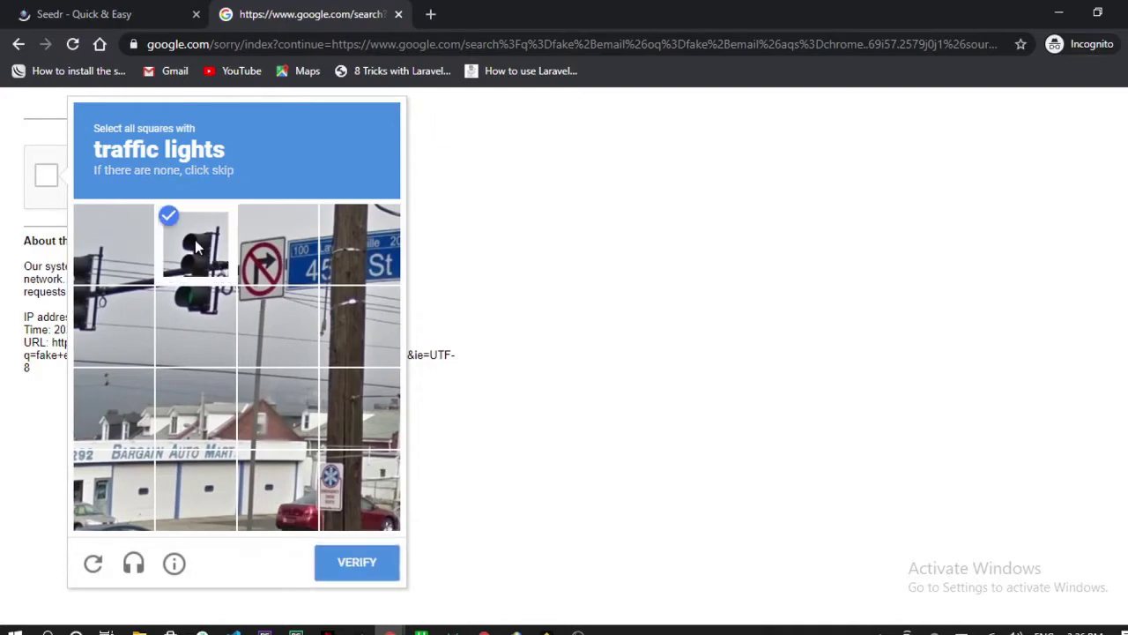
pyautogui.click(197, 316)
pyautogui.click(123, 320)
pyautogui.click(99, 261)
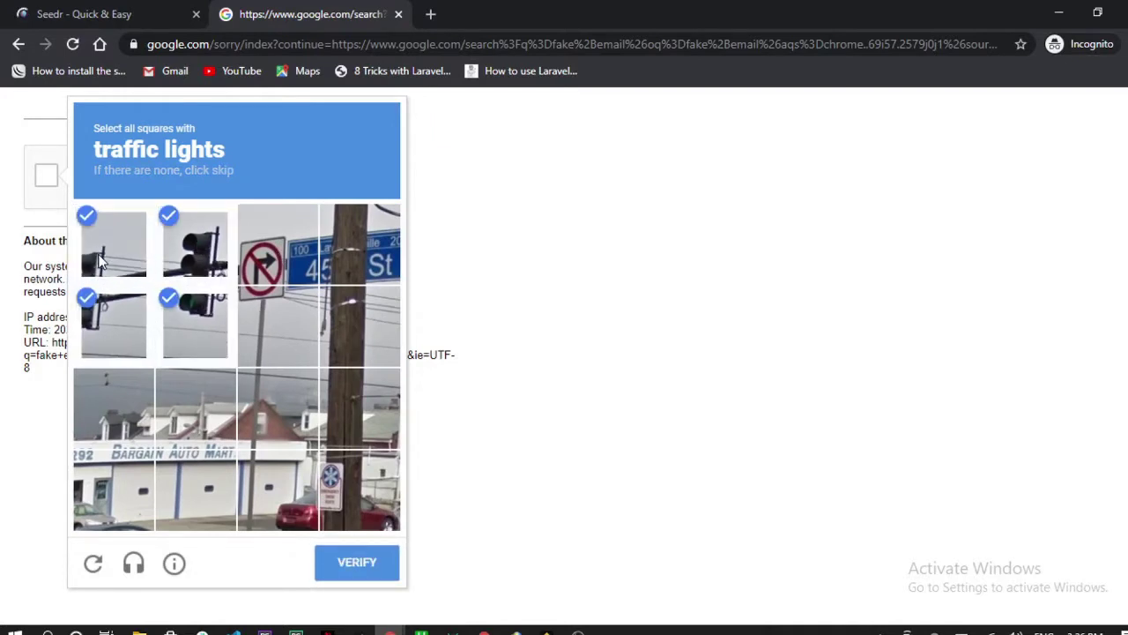
pyautogui.click(357, 562)
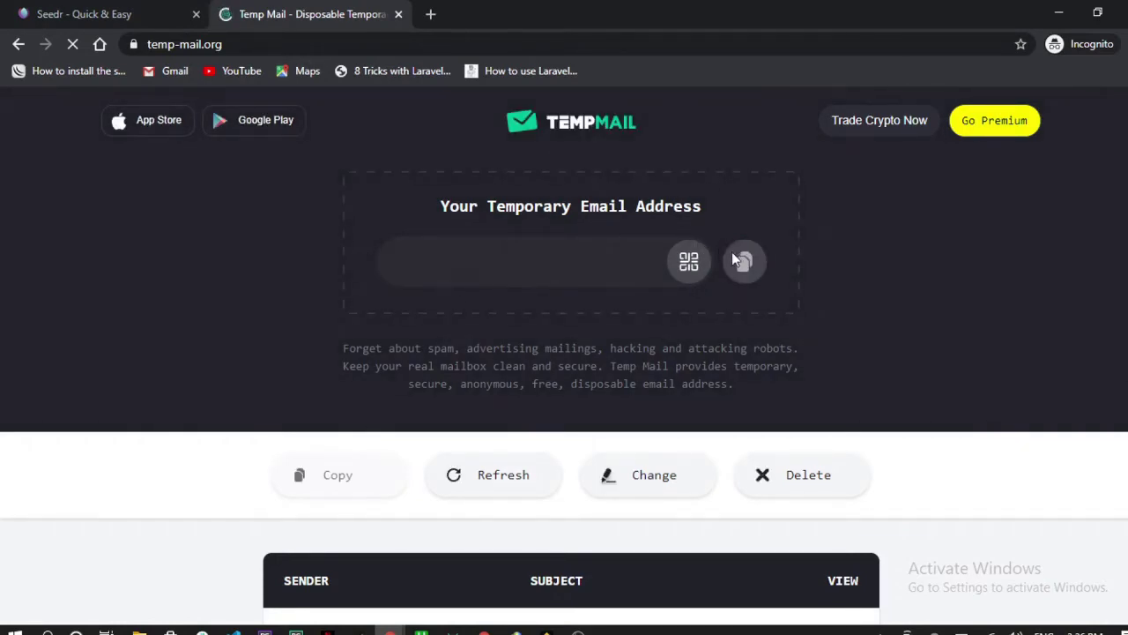
# - Copy the generated netjook.com temporary address and go back to the Seedr tab
pyautogui.scroll(-5, 745, 262)
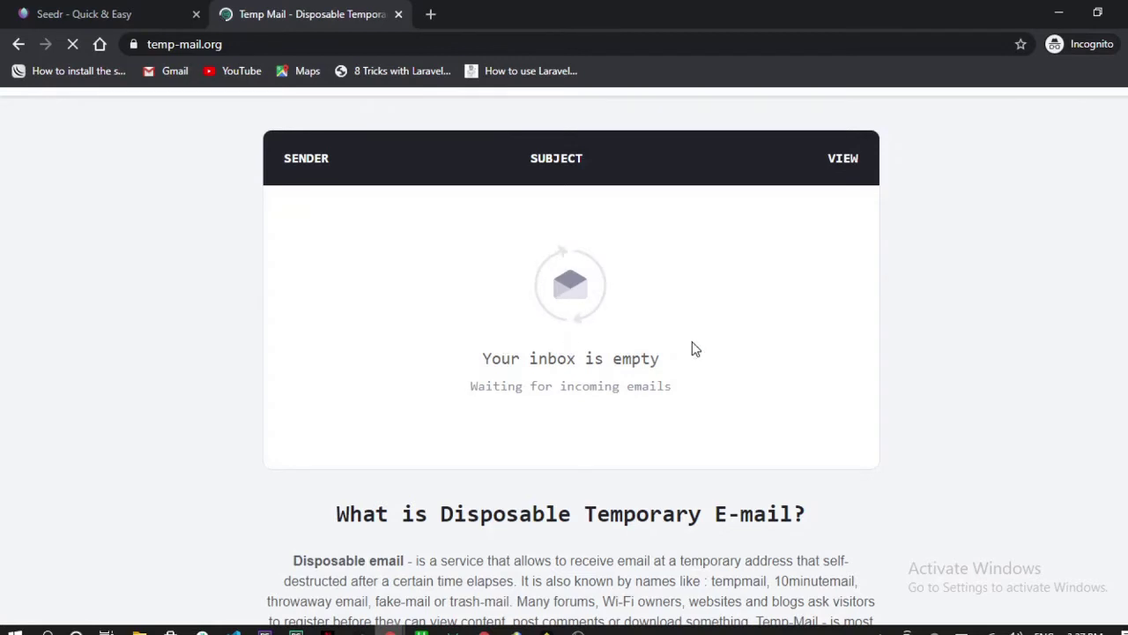
pyautogui.scroll(5, 564, 353)
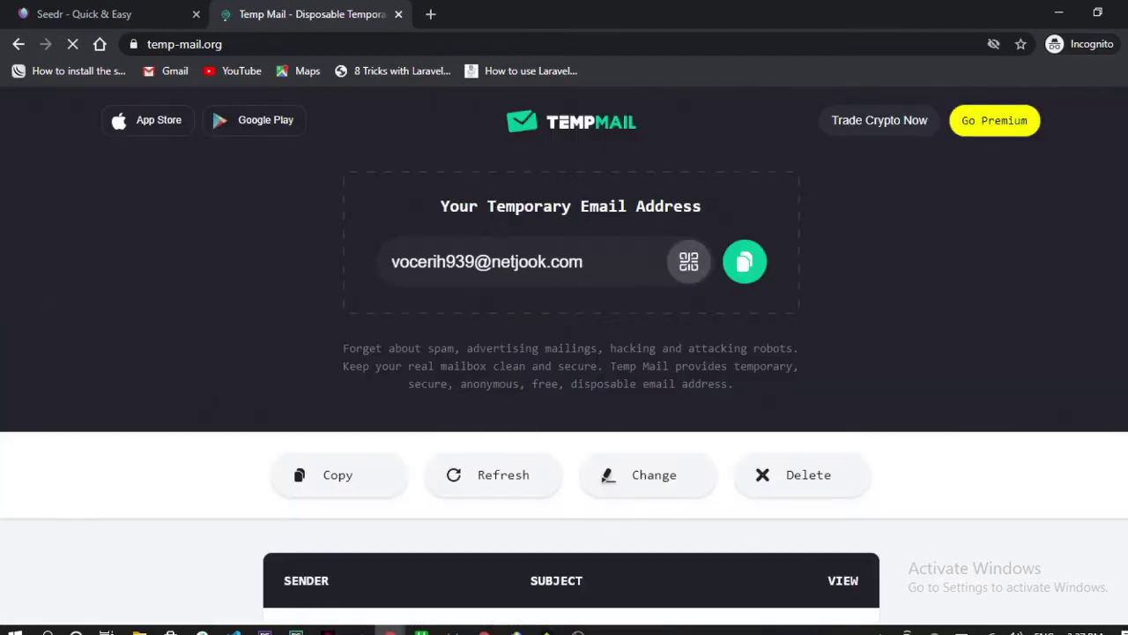
pyautogui.click(745, 261)
pyautogui.click(37, 13)
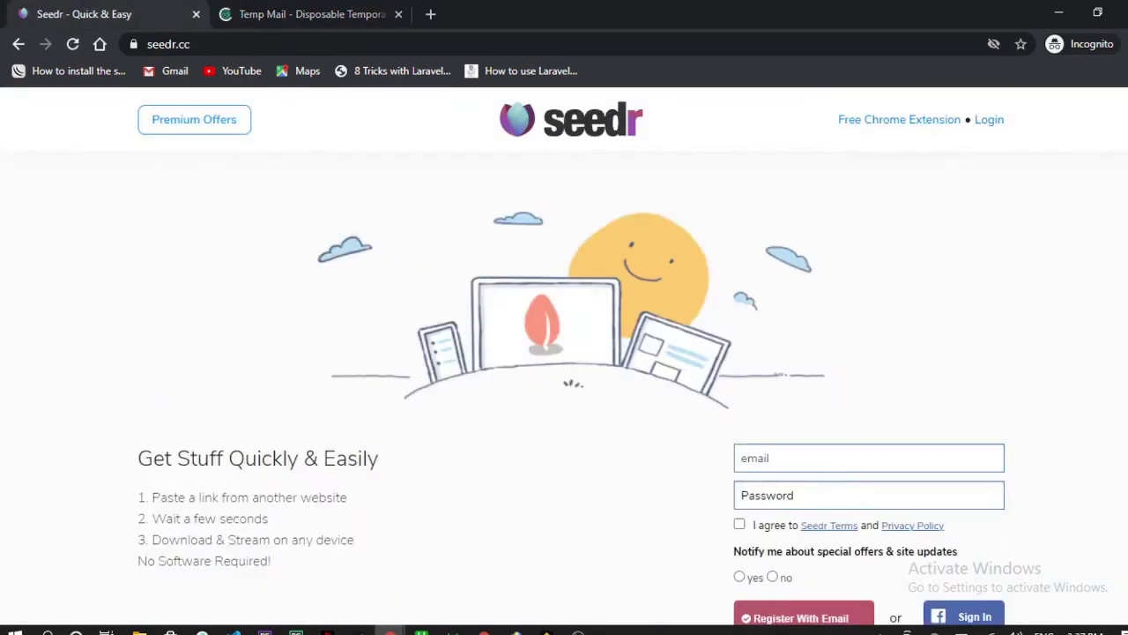
# - In the regular Seedr window, paste the temporary address as signup email and enter a password
pyautogui.scroll(-1, 565, 353)
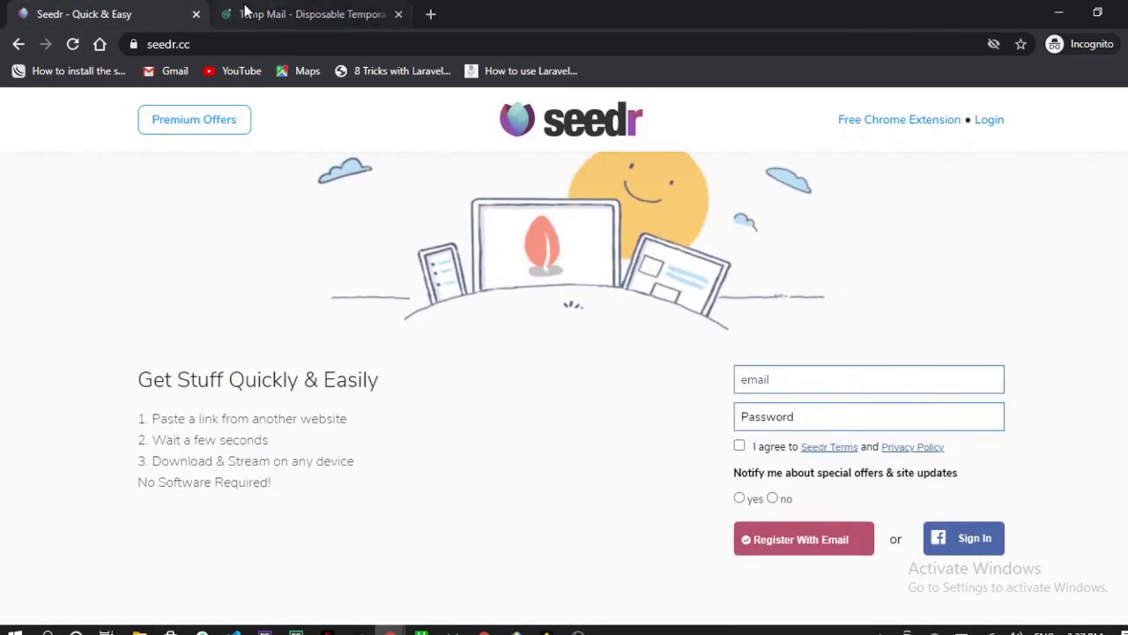
pyautogui.click(390, 630)
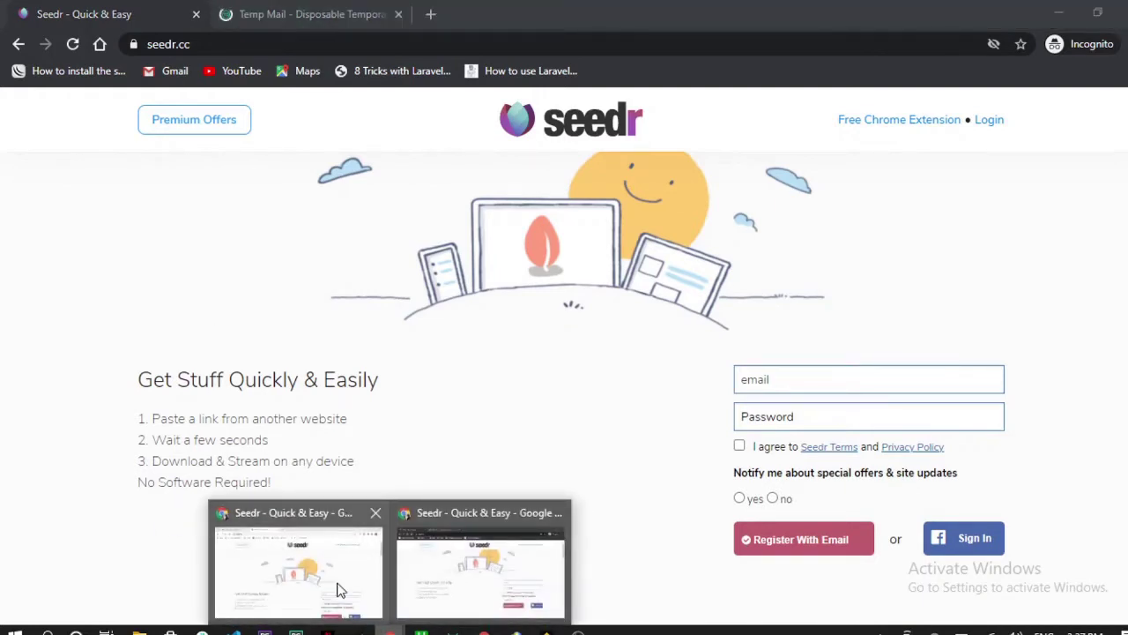
pyautogui.click(324, 577)
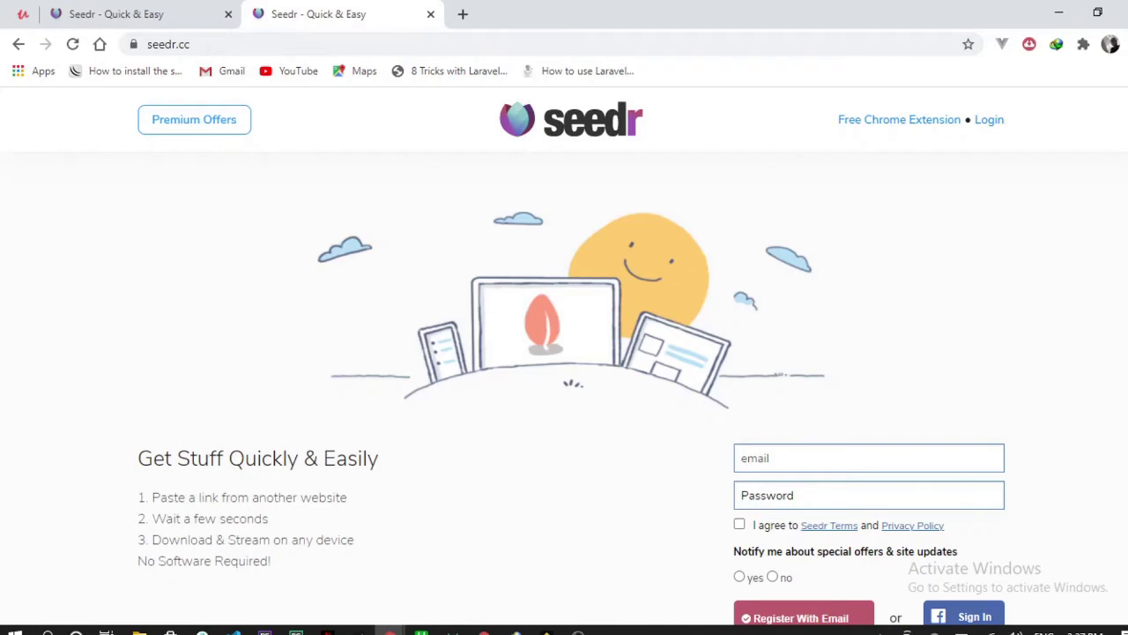
pyautogui.scroll(-1, 572, 412)
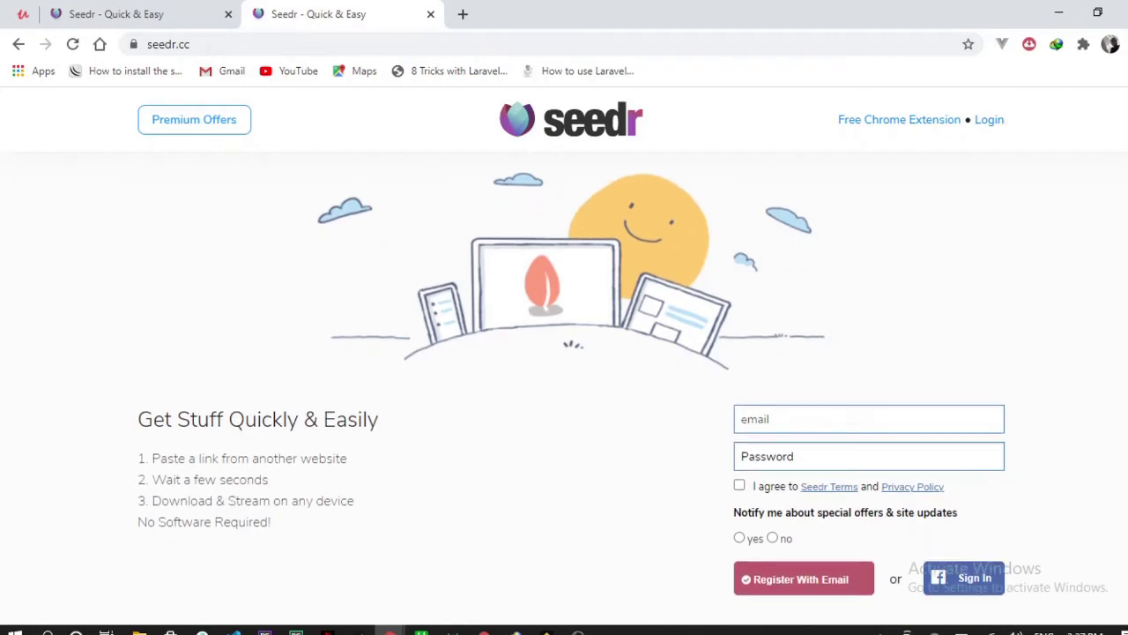
pyautogui.click(772, 427)
pyautogui.hotkey('ctrl', 'v')
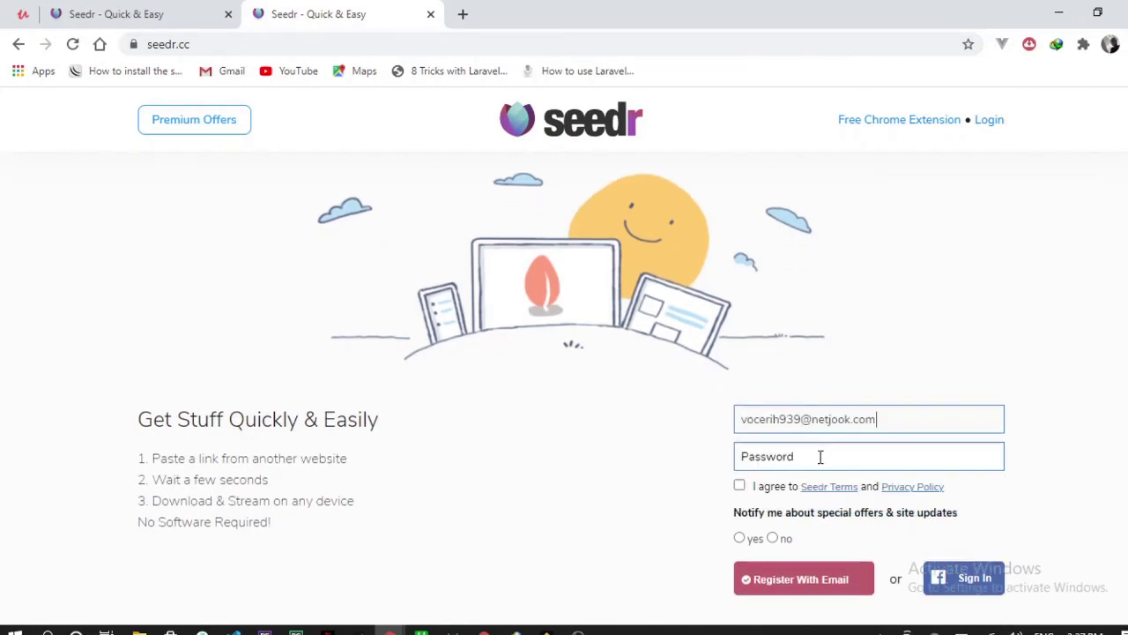
pyautogui.click(820, 457)
pyautogui.write('•••••••••')
pyautogui.write('•')
# - Agree to the Seedr Terms, decline offer notifications, and submit the email registration
pyautogui.click(740, 486)
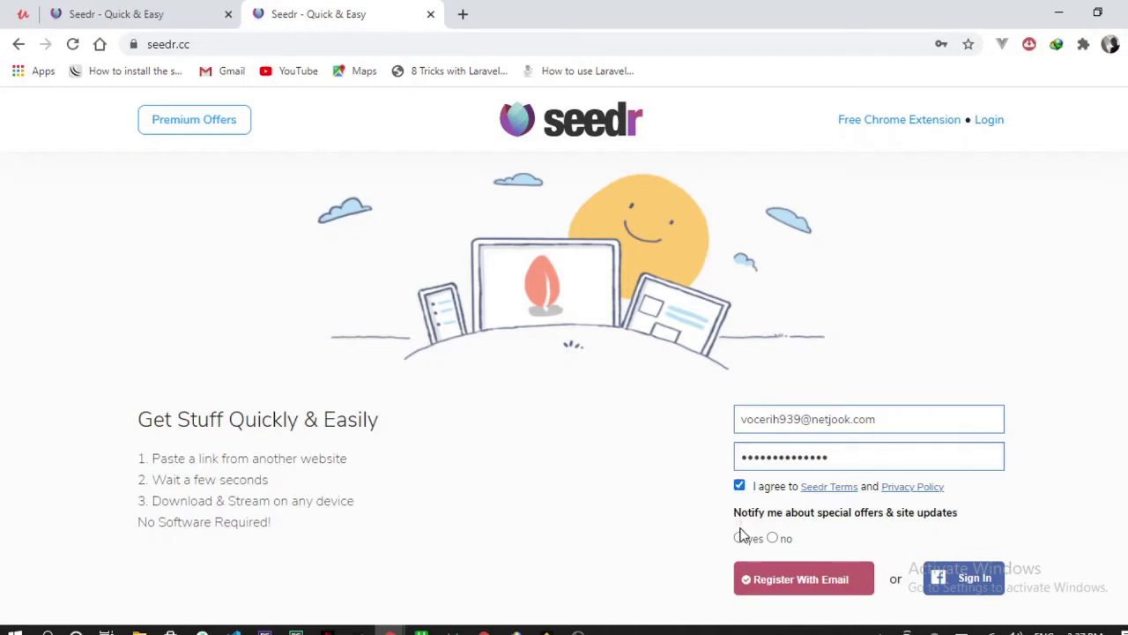
pyautogui.click(773, 538)
pyautogui.click(796, 582)
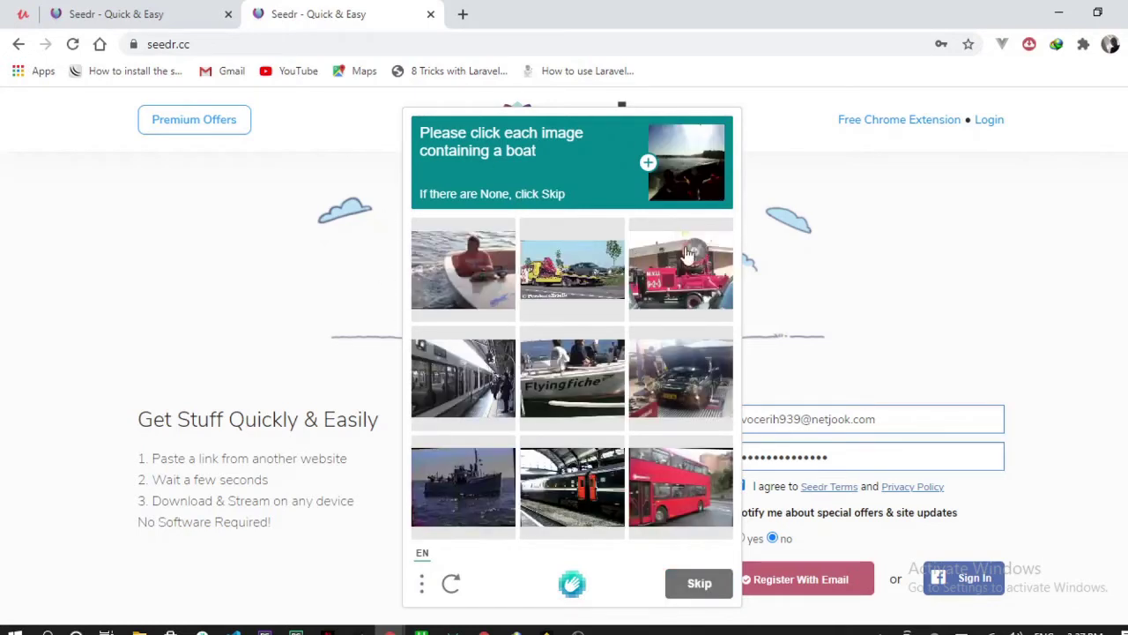
# - Pass the hCaptcha by picking the three boat images and dismiss the Success dialog
pyautogui.click(441, 262)
pyautogui.click(569, 352)
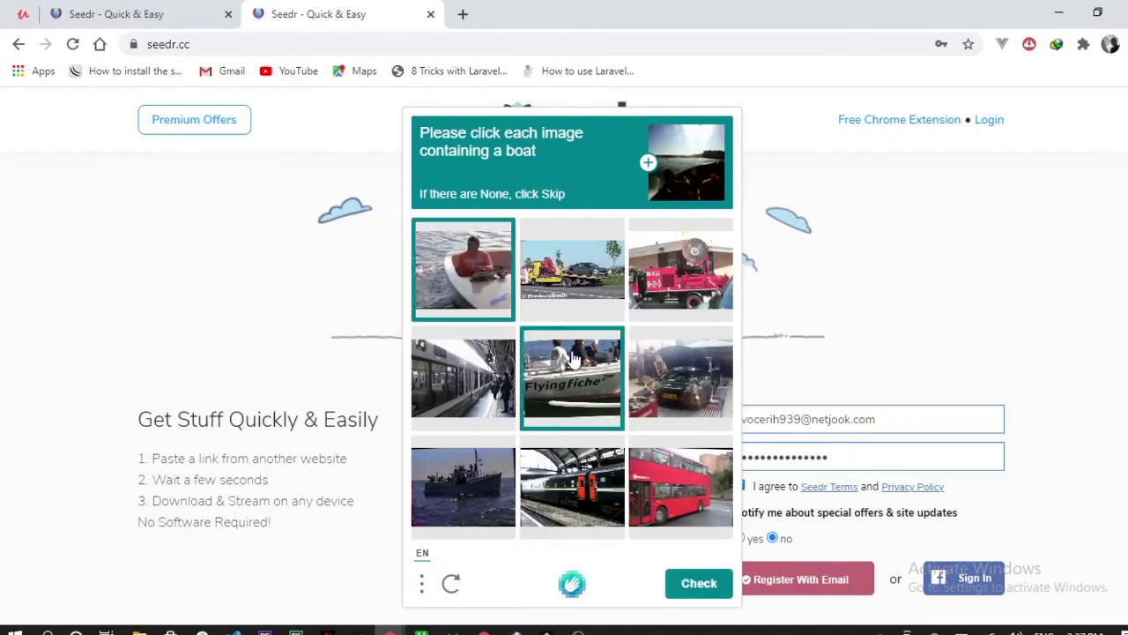
pyautogui.click(459, 470)
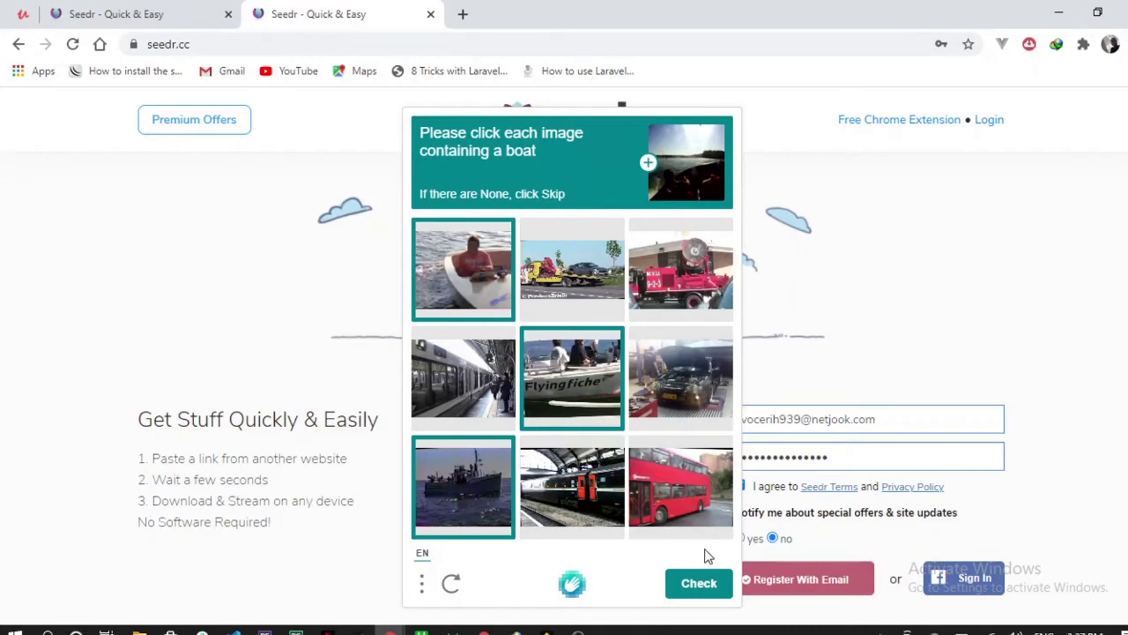
pyautogui.click(697, 585)
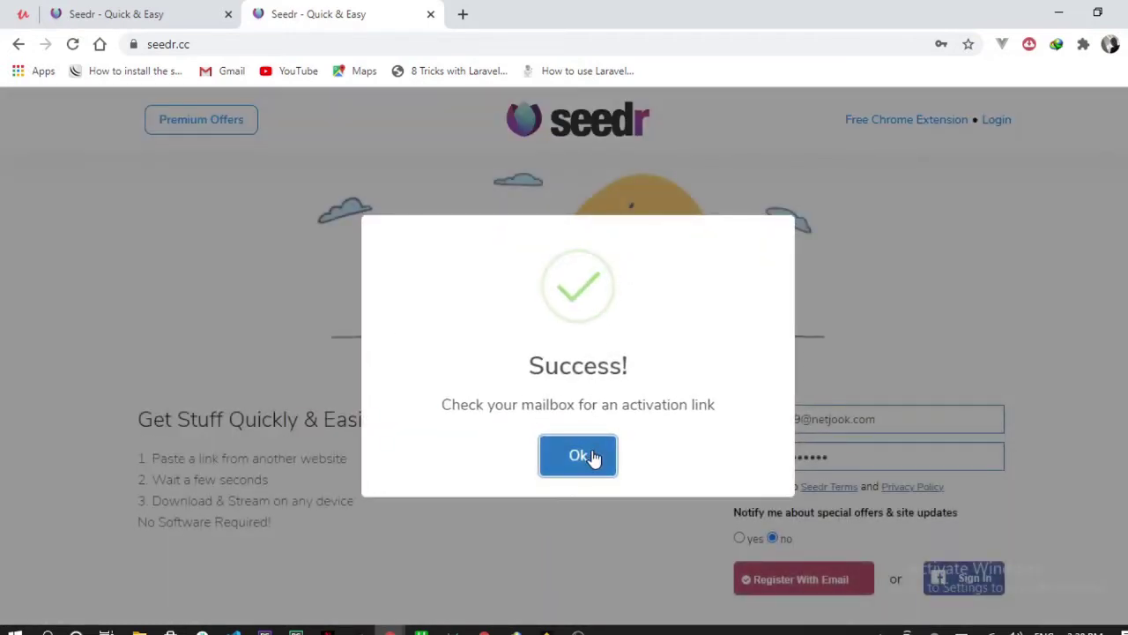
pyautogui.click(592, 458)
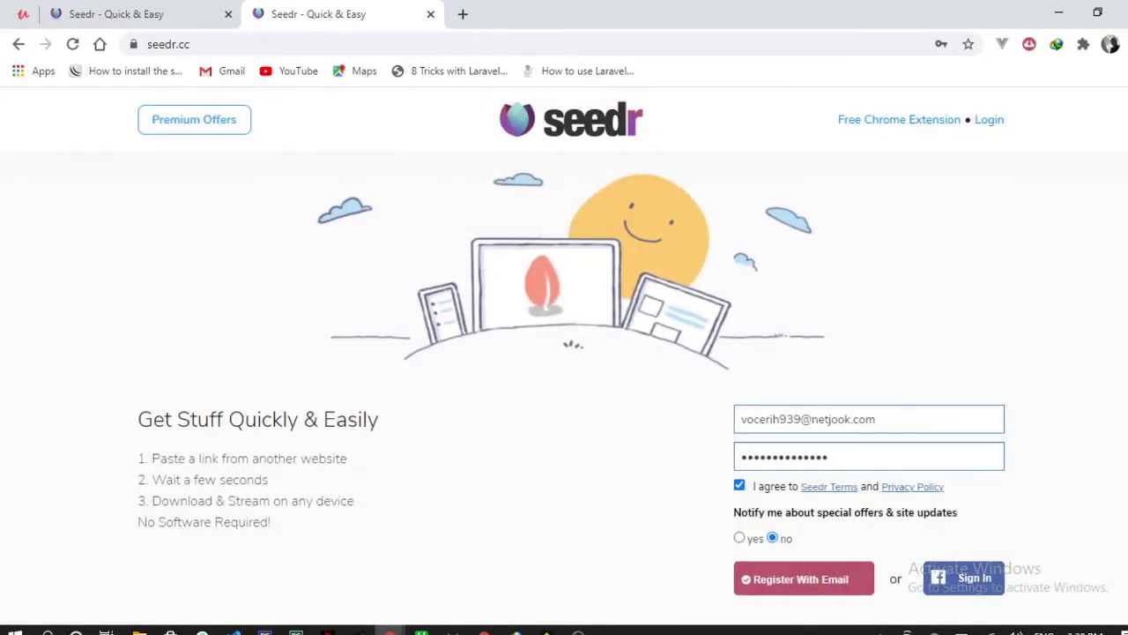
pyautogui.moveTo(390, 628)
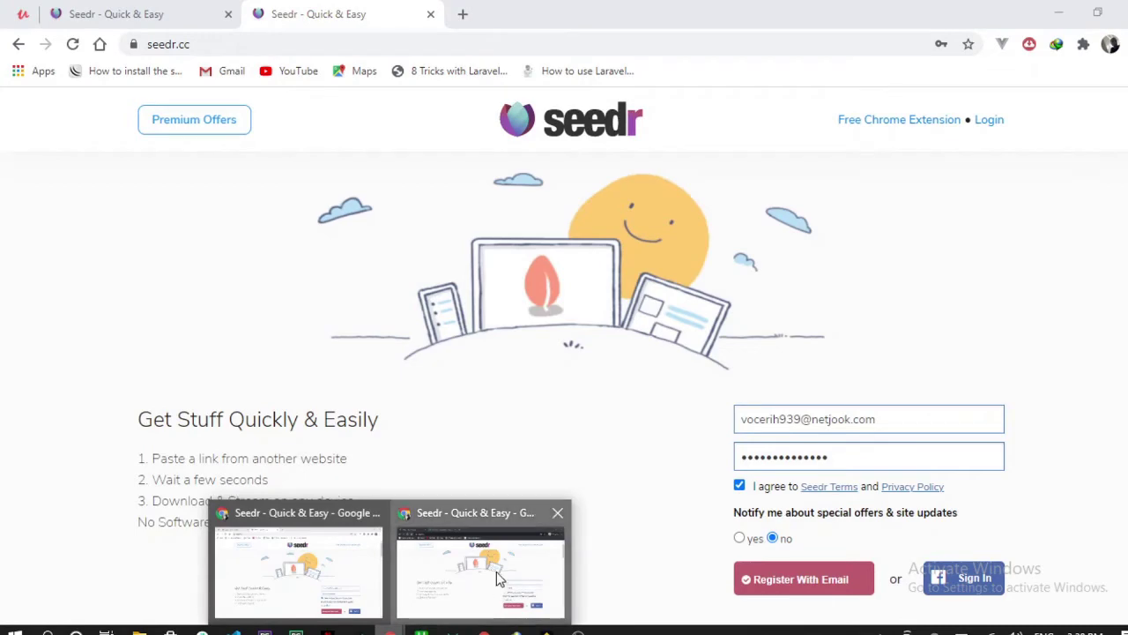
# - Open Seedr's Activate Your Account email in Temp Mail and follow its Activate Seedr link
pyautogui.click(496, 571)
pyautogui.click(323, 12)
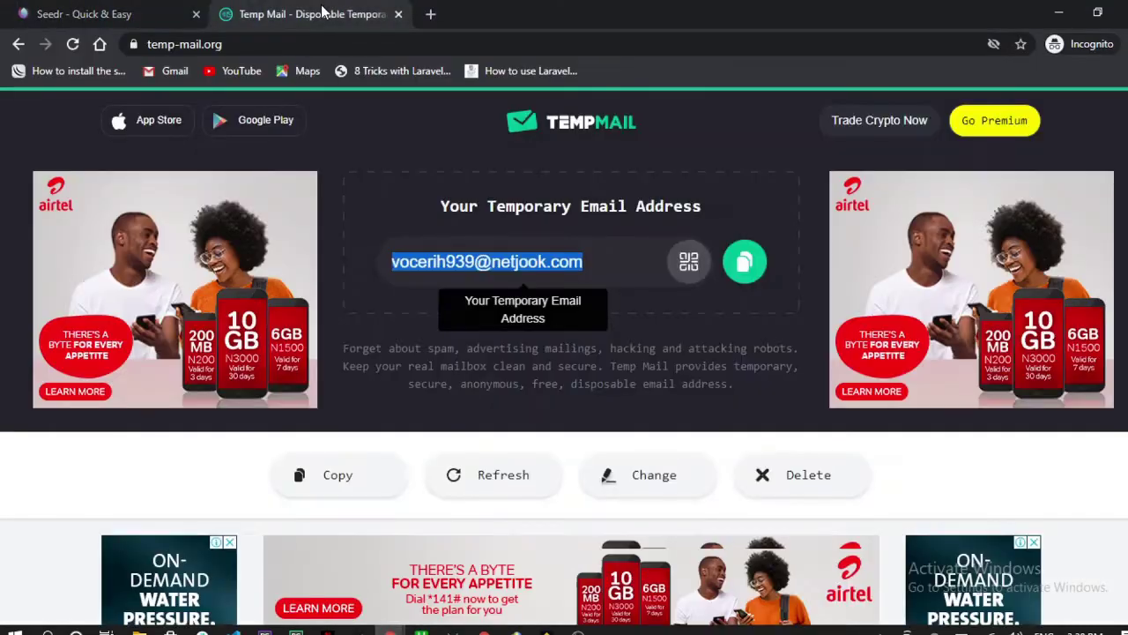
pyautogui.scroll(-2, 564, 353)
pyautogui.scroll(-3, 335, 353)
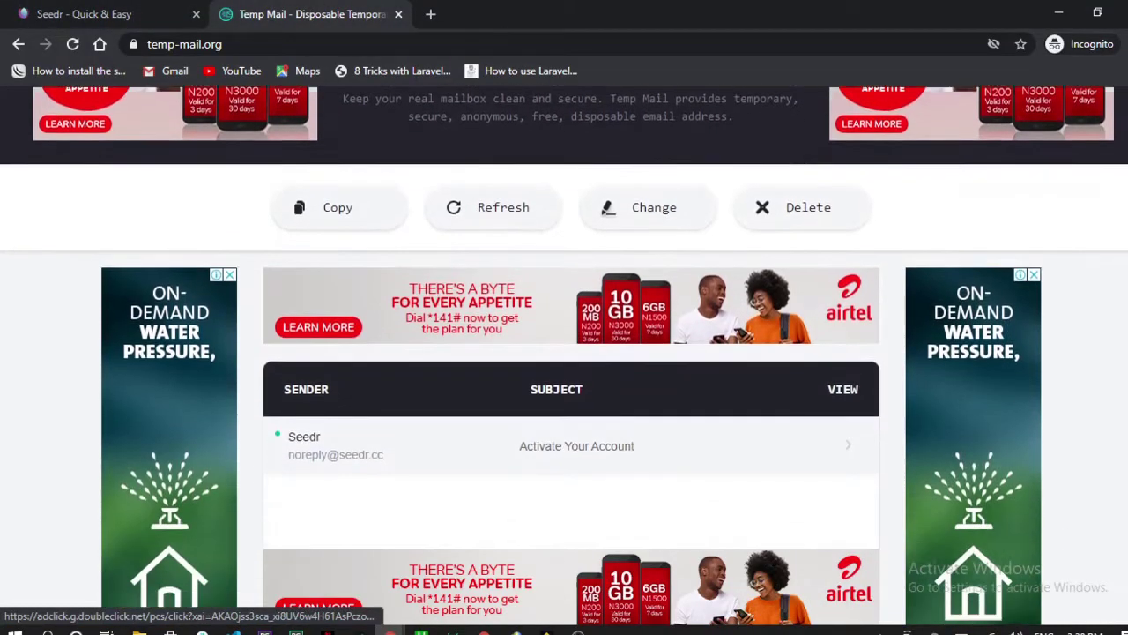
pyautogui.click(307, 314)
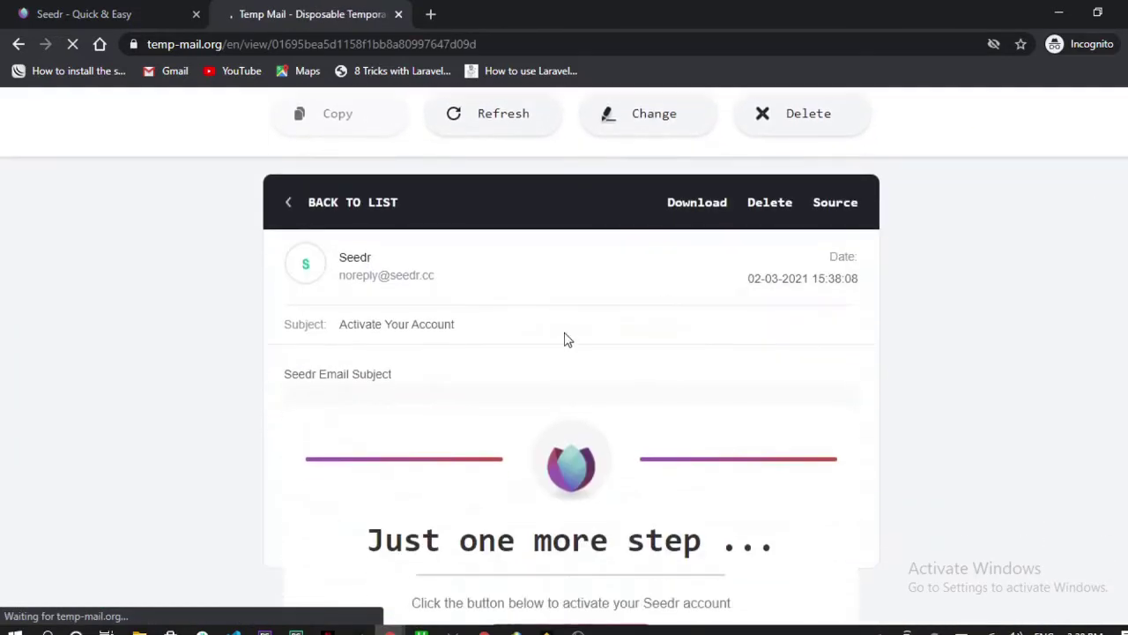
pyautogui.scroll(-3, 991, 300)
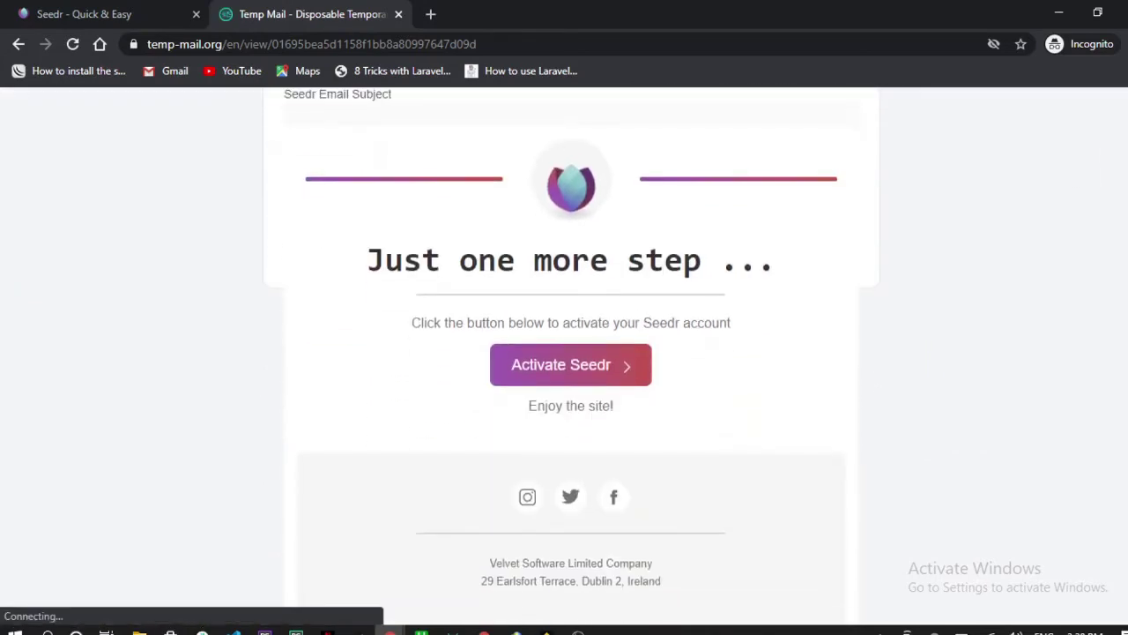
pyautogui.click(575, 375)
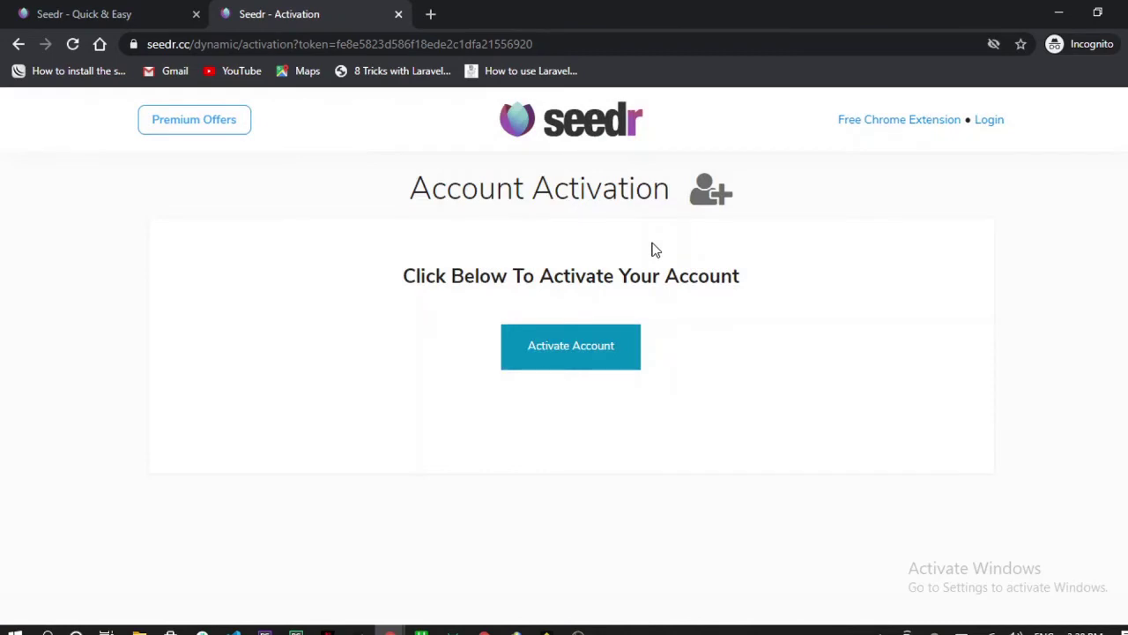
# - Activate the new account, reaching the 2 GB files dashboard, and bring up the Chrome window previews
pyautogui.click(556, 357)
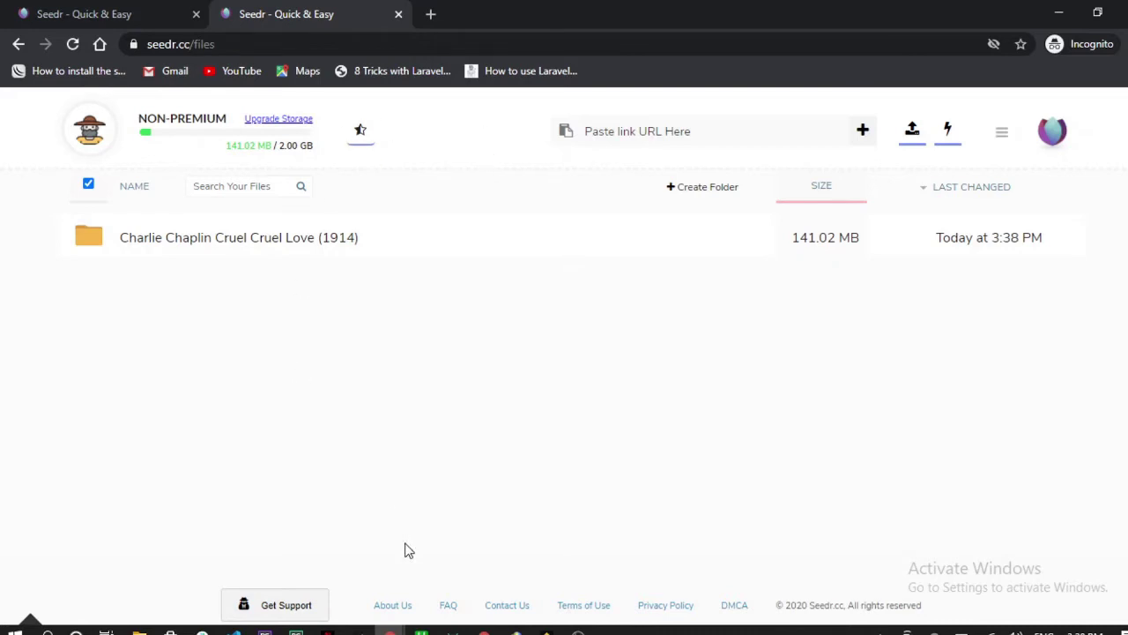
pyautogui.click(389, 627)
# - Copy the new account's email from the signup form and bring up the first tab's Seedr login form
pyautogui.click(311, 593)
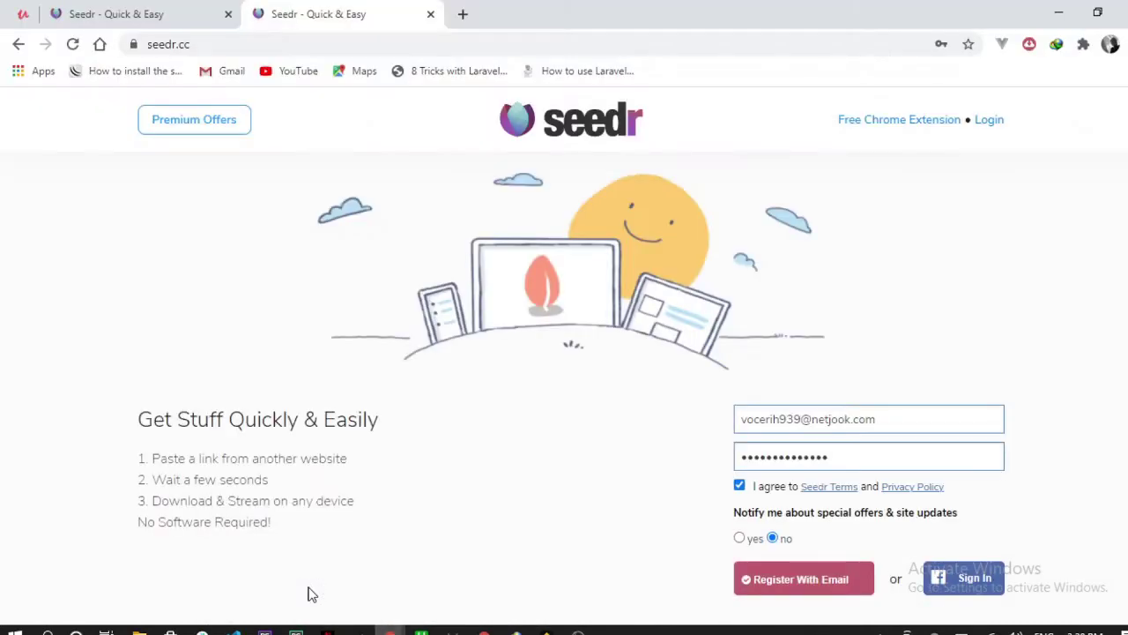
pyautogui.tripleClick(857, 414)
pyautogui.hotkey('ctrl', 'c')
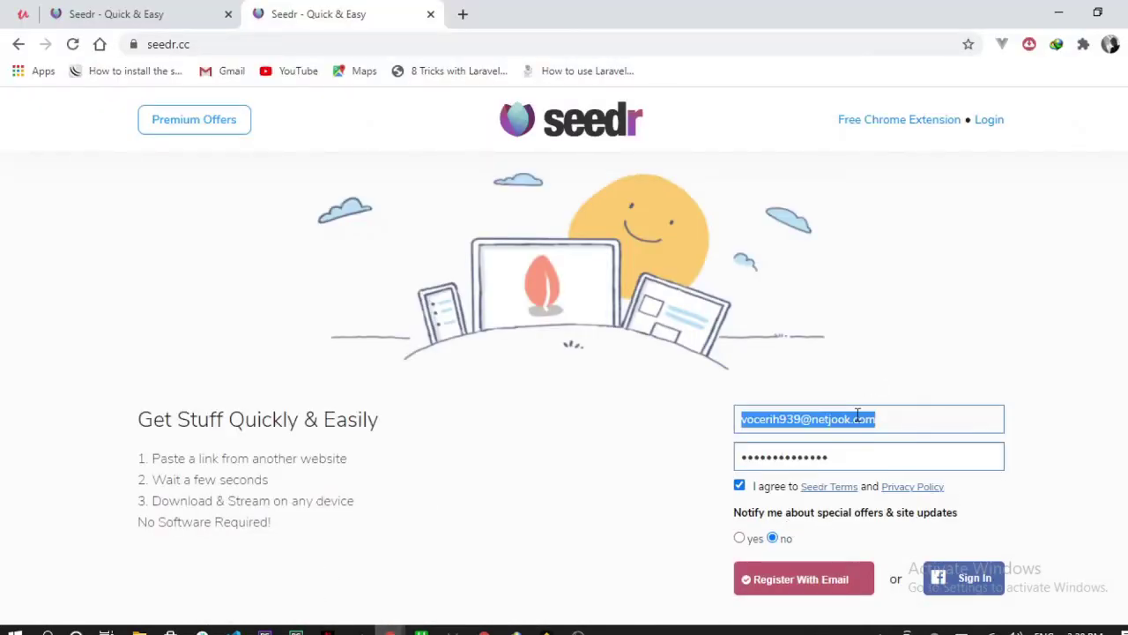
pyautogui.click(181, 12)
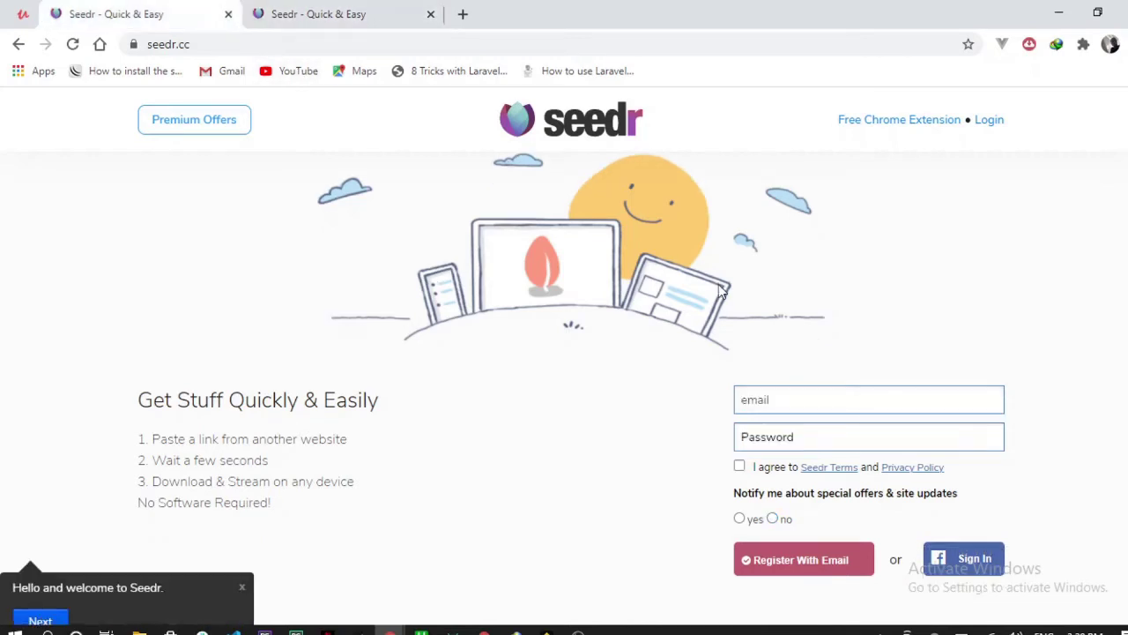
pyautogui.click(804, 396)
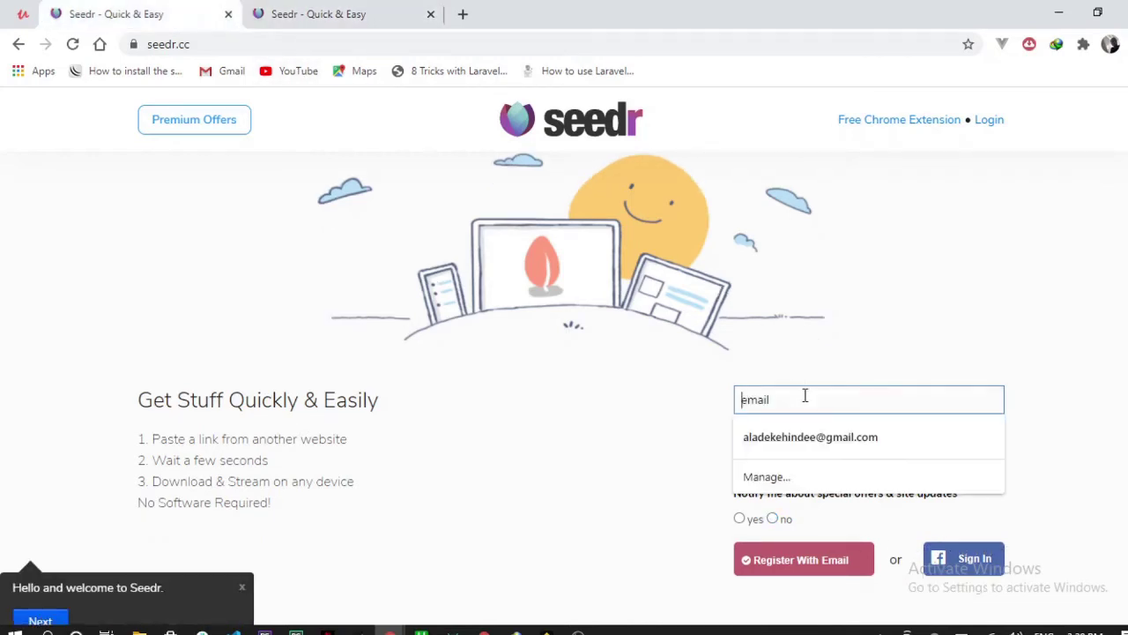
pyautogui.click(983, 130)
# - Log in with the copied email and password, with Keep Me Logged In ticked
pyautogui.click(526, 291)
pyautogui.hotkey('ctrl', 'v')
pyautogui.click(481, 353)
pyautogui.write('••')
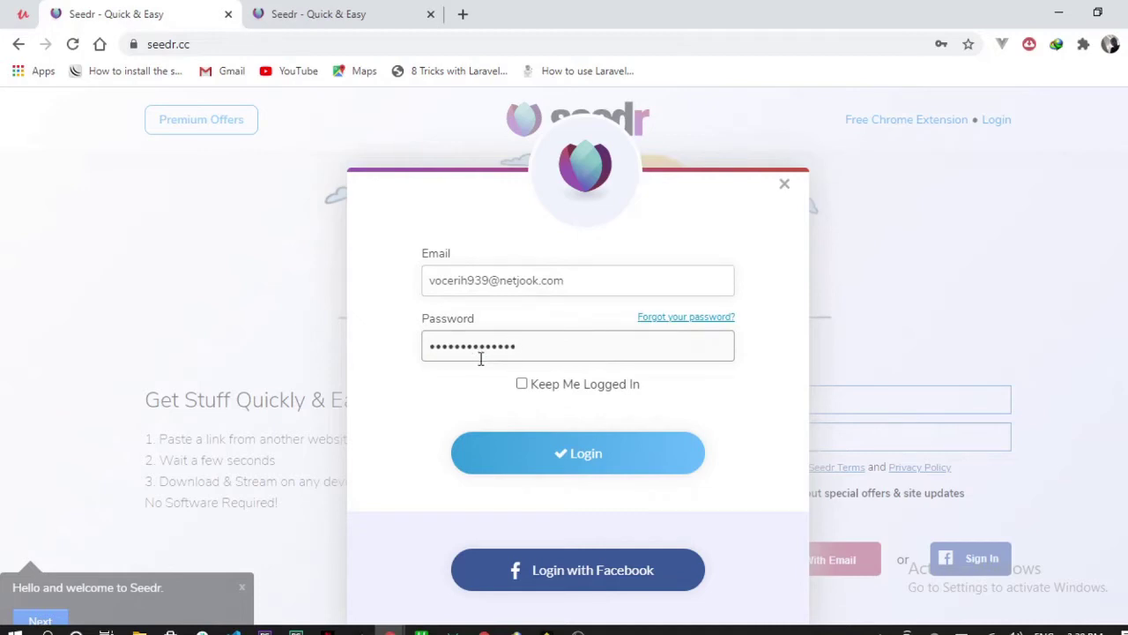
pyautogui.click(522, 383)
pyautogui.click(558, 455)
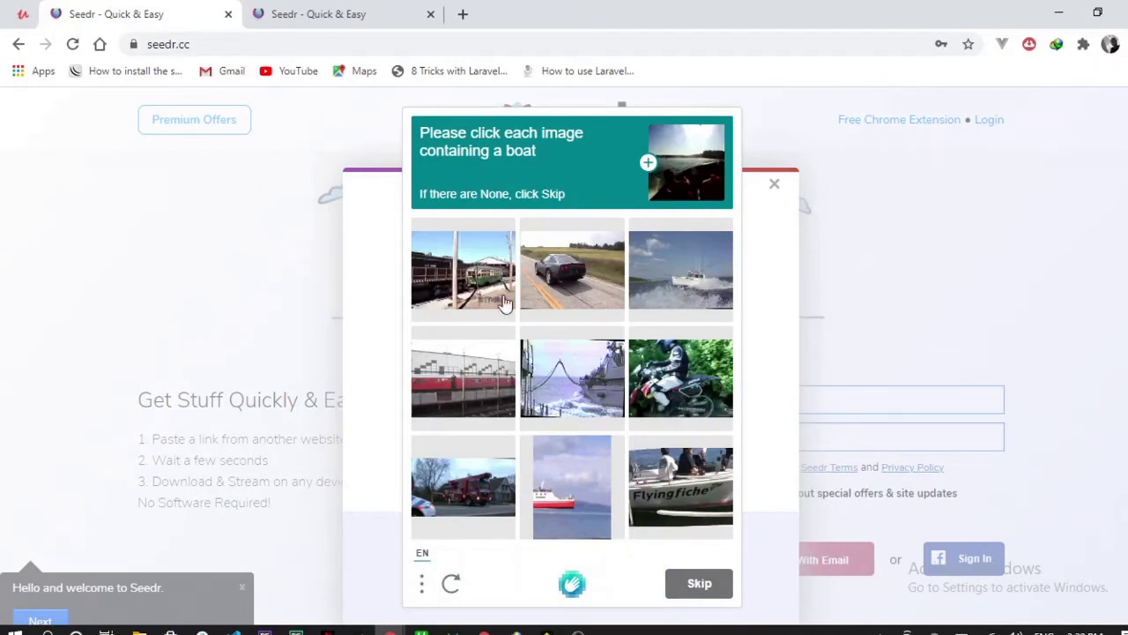
# - Pass the boat picture check by marking five boat images, then complete the login
pyautogui.click(690, 481)
pyautogui.click(608, 501)
pyautogui.click(570, 398)
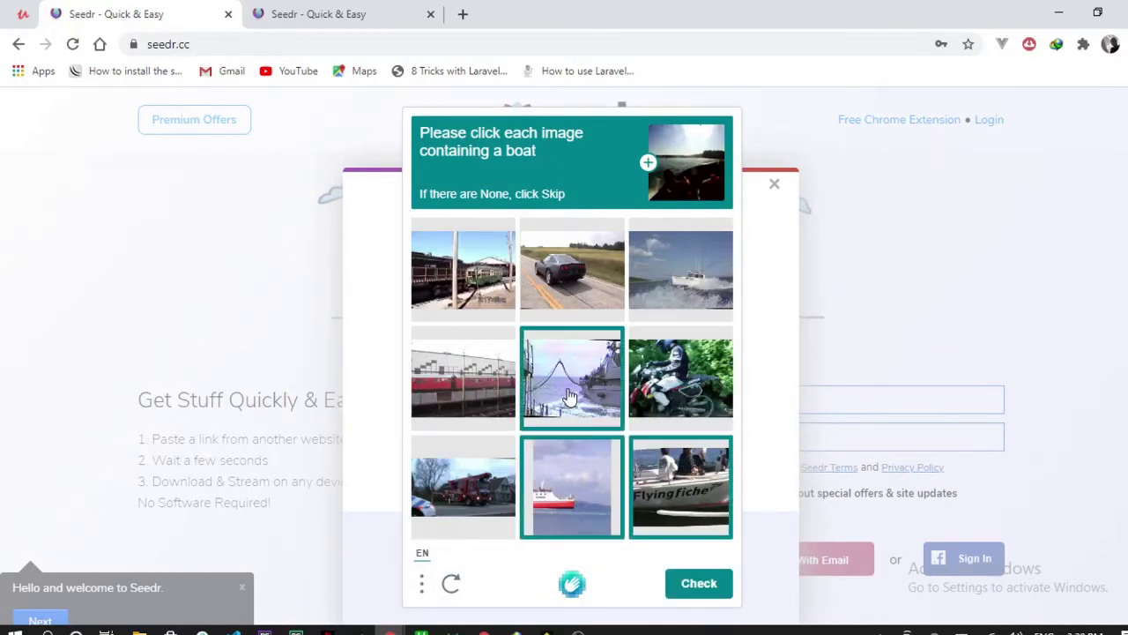
pyautogui.click(646, 301)
pyautogui.click(480, 363)
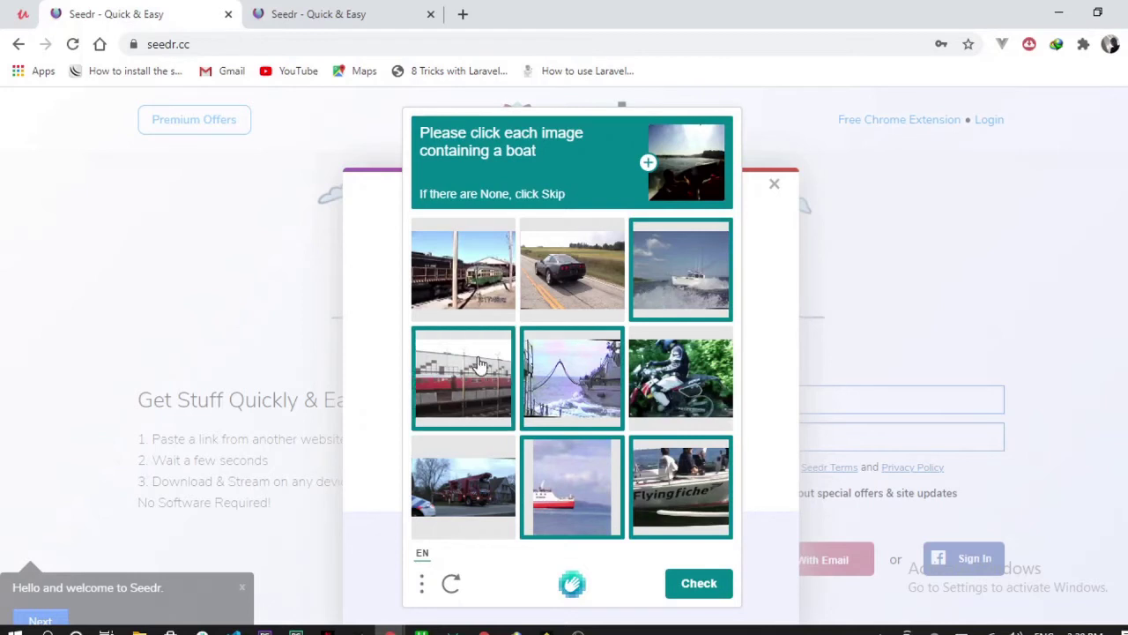
pyautogui.click(687, 585)
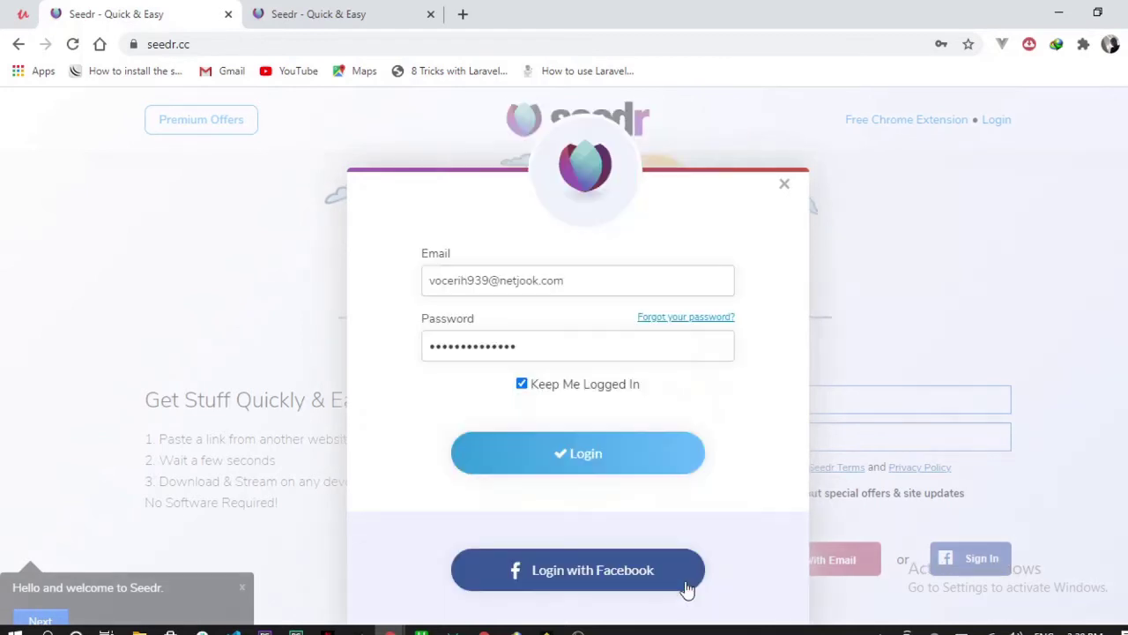
pyautogui.click(667, 461)
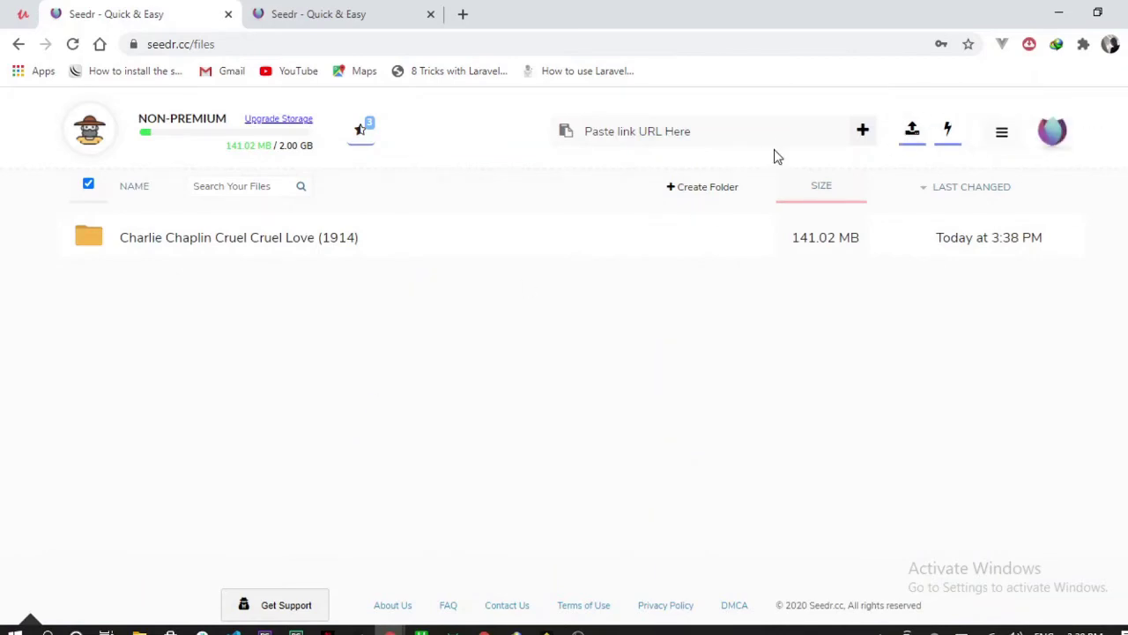
# - Go to the Earn FREE space page and copy the personal referral link
pyautogui.click(1003, 137)
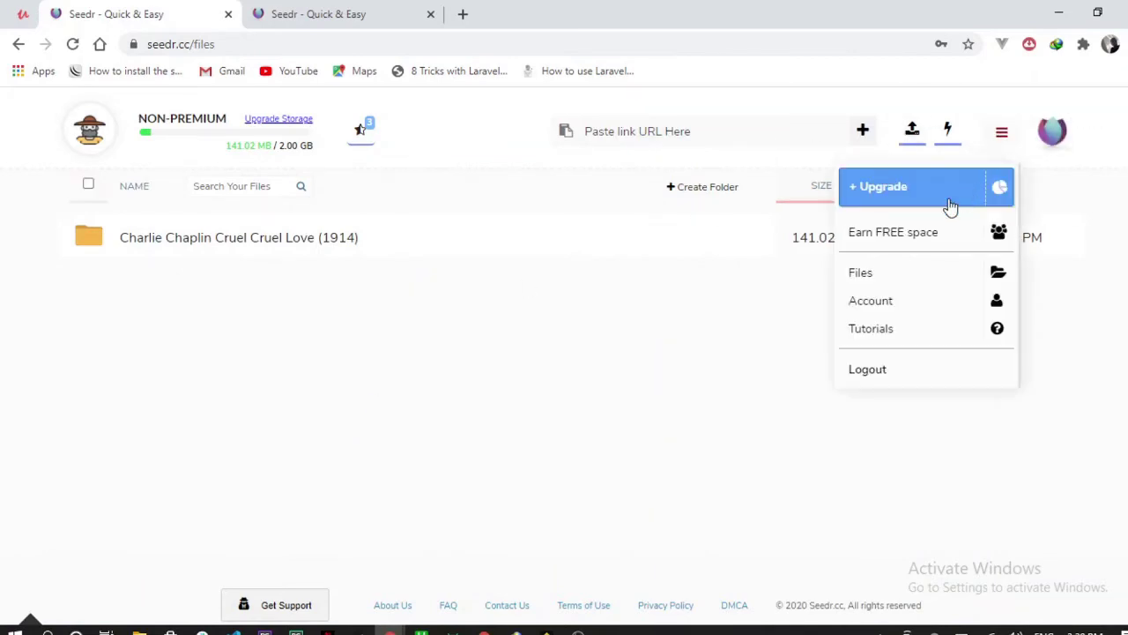
pyautogui.click(922, 232)
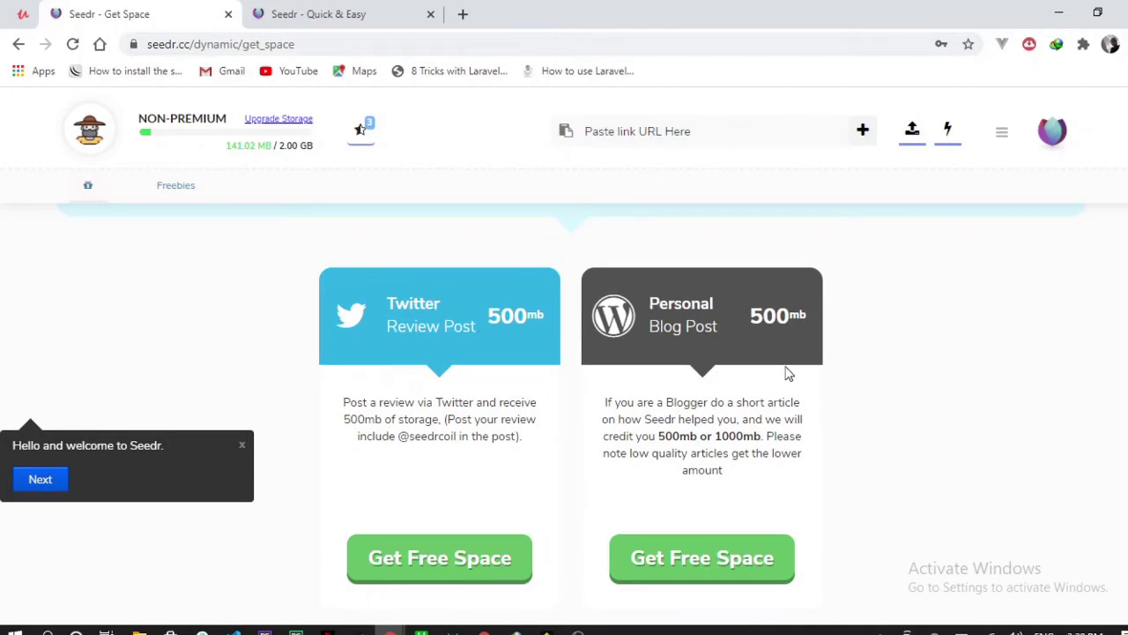
pyautogui.scroll(-1, 564, 396)
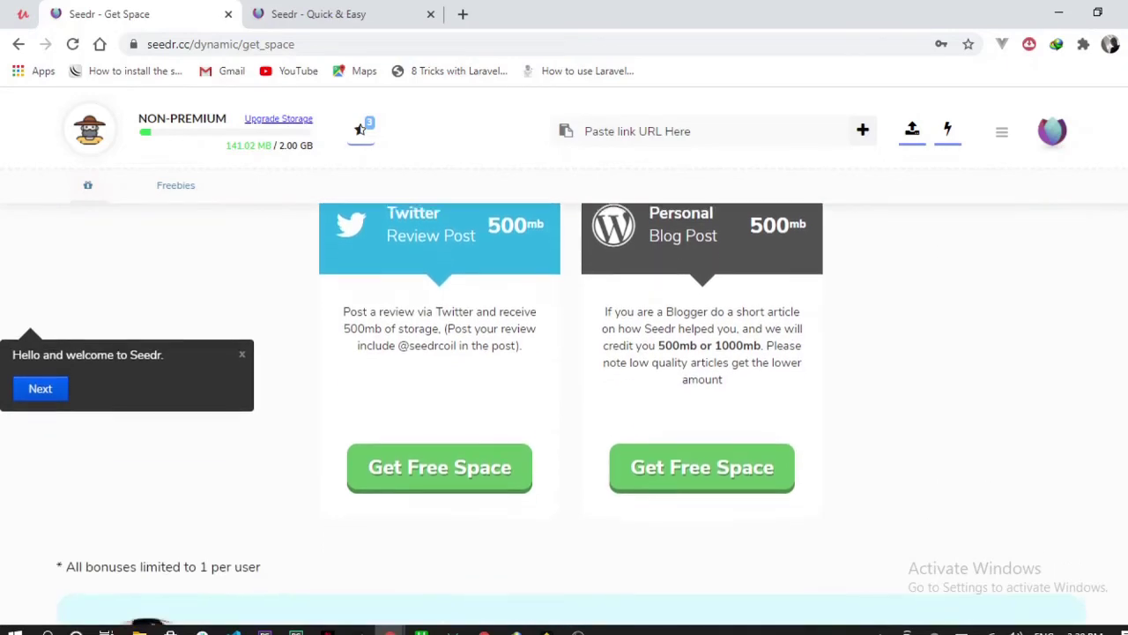
pyautogui.scroll(1, 564, 396)
pyautogui.scroll(-1, 564, 414)
pyautogui.scroll(-1, 564, 414)
pyautogui.scroll(-2, 564, 414)
pyautogui.scroll(-1, 564, 415)
pyautogui.scroll(-1, 564, 414)
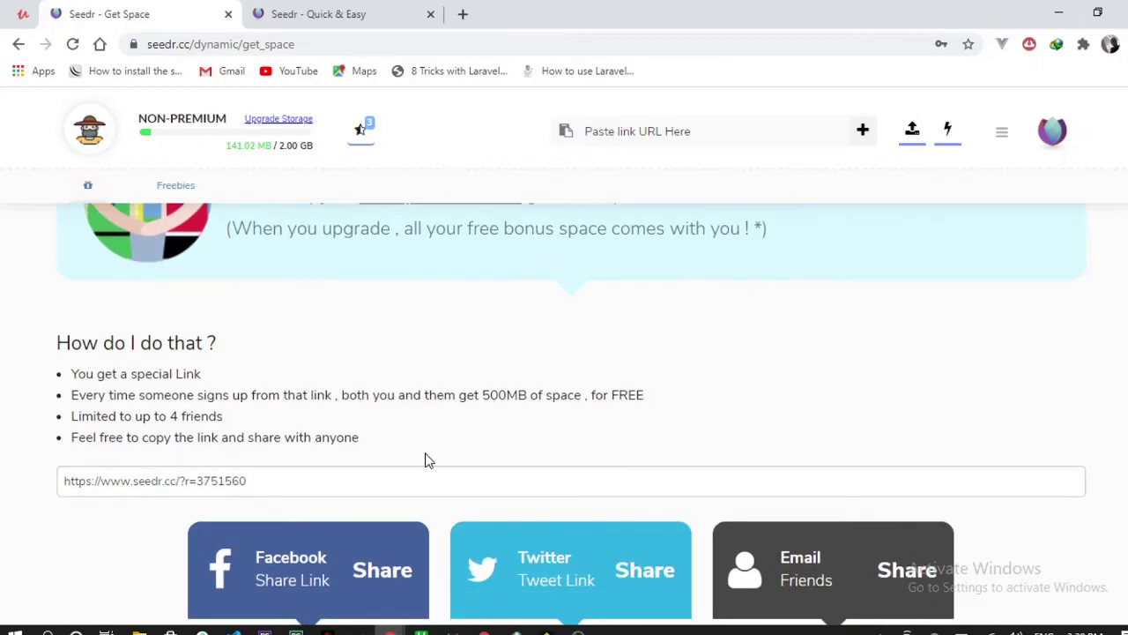
pyautogui.click(247, 481)
pyautogui.hotkey('ctrl', 'a')
pyautogui.hotkey('ctrl', 'c')
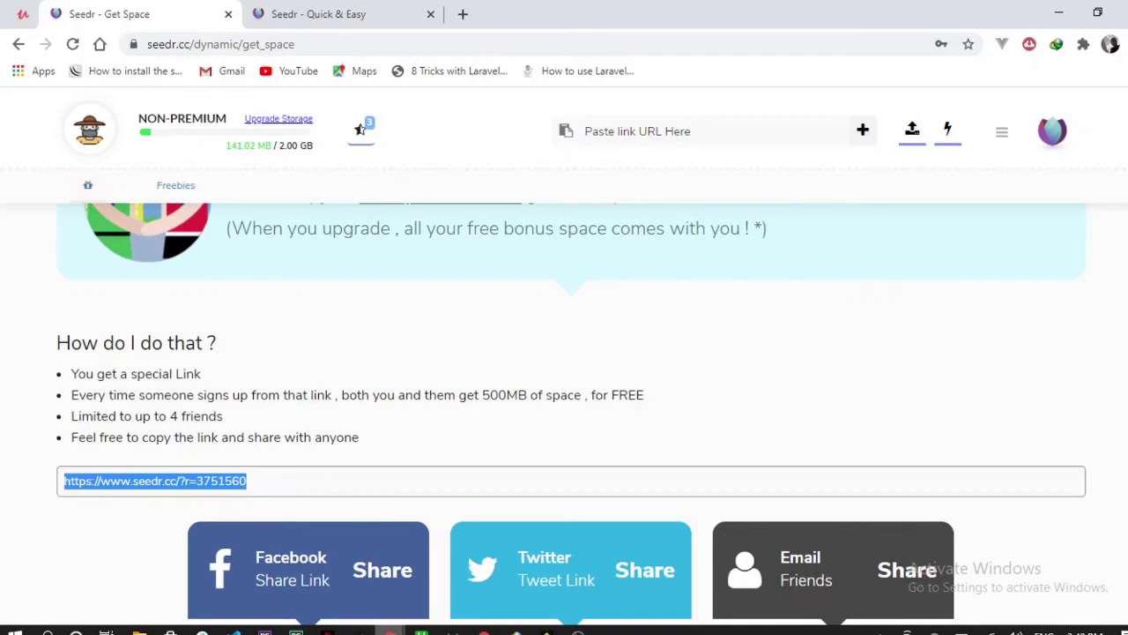
# - Log out of the Seedr account in the incognito window
pyautogui.moveTo(391, 629)
pyautogui.click(496, 544)
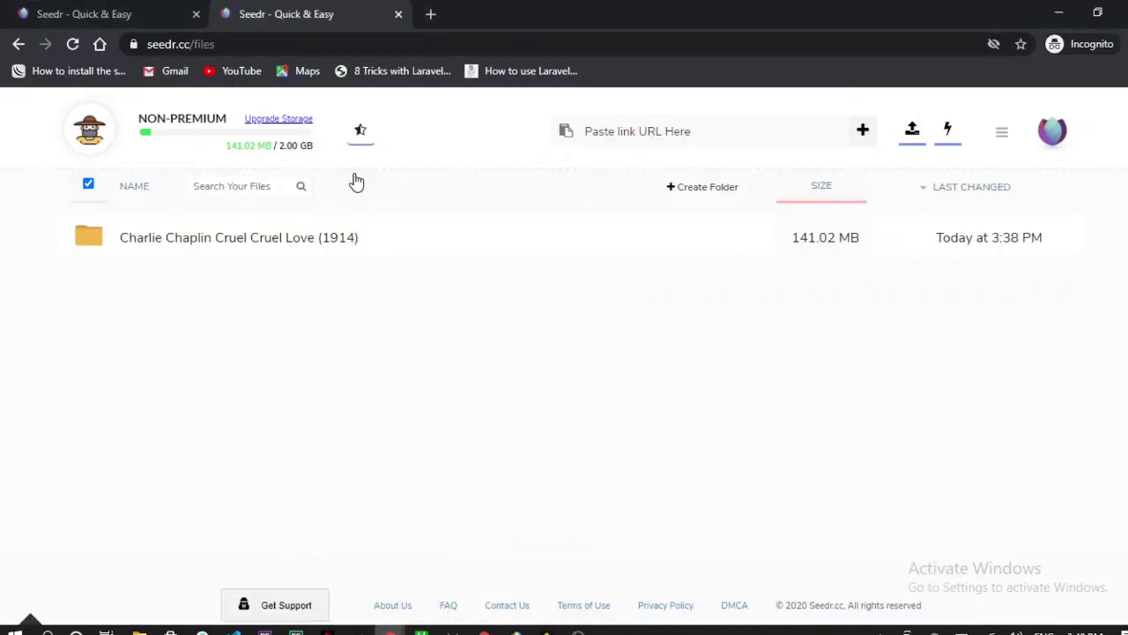
pyautogui.click(1003, 132)
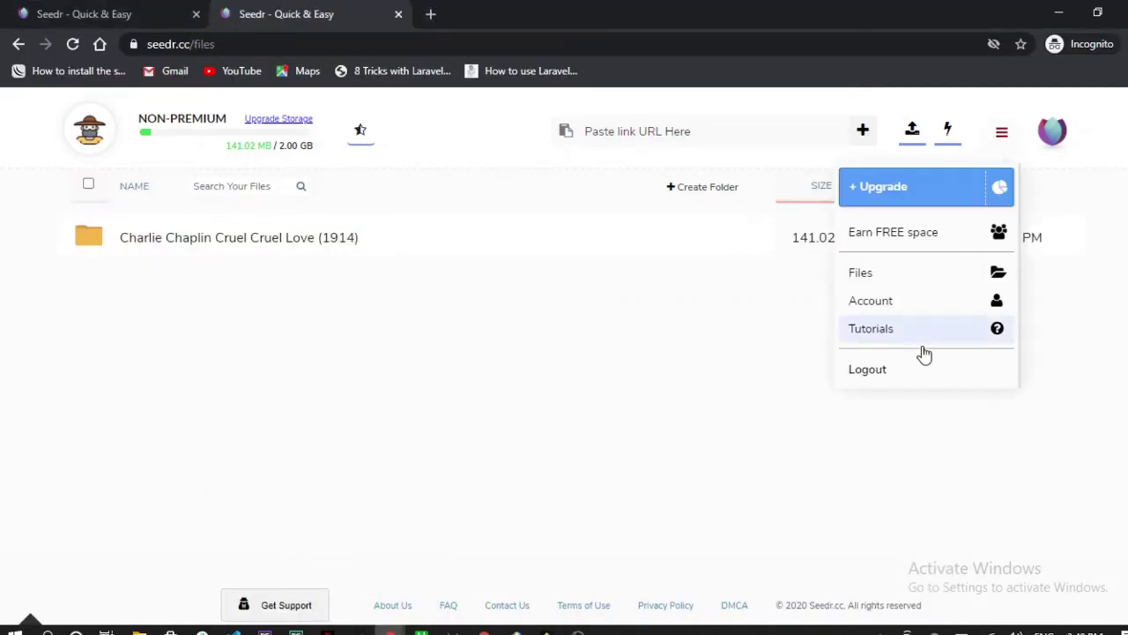
pyautogui.click(914, 386)
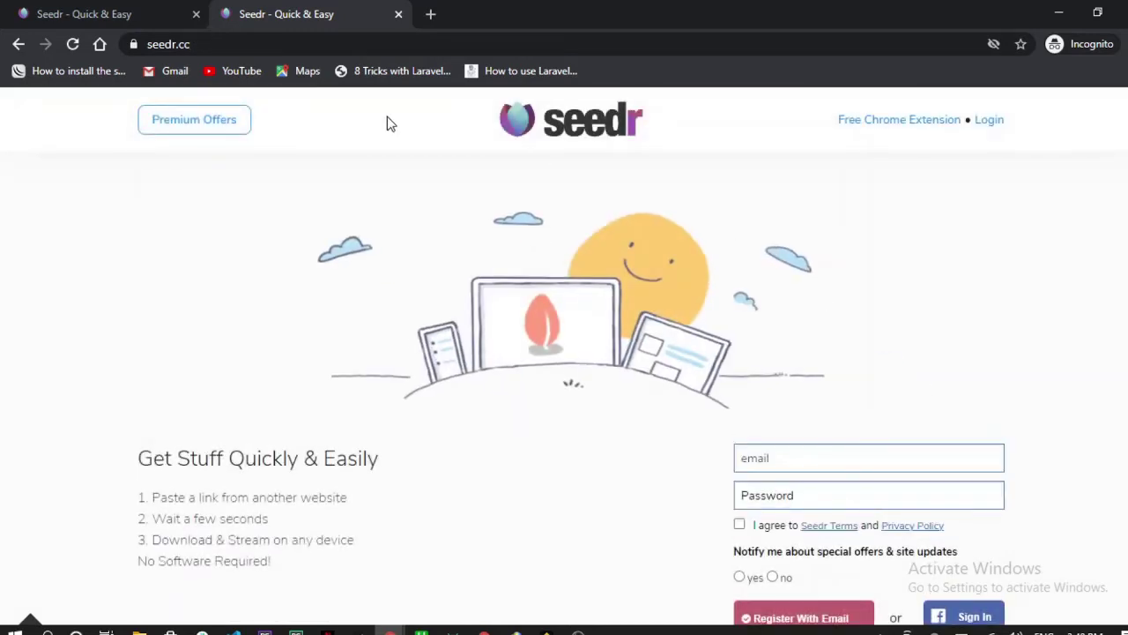
# - Load the copied referral link to reach the empty Seedr sign-up form
pyautogui.click(331, 43)
pyautogui.hotkey('ctrl', 'v')
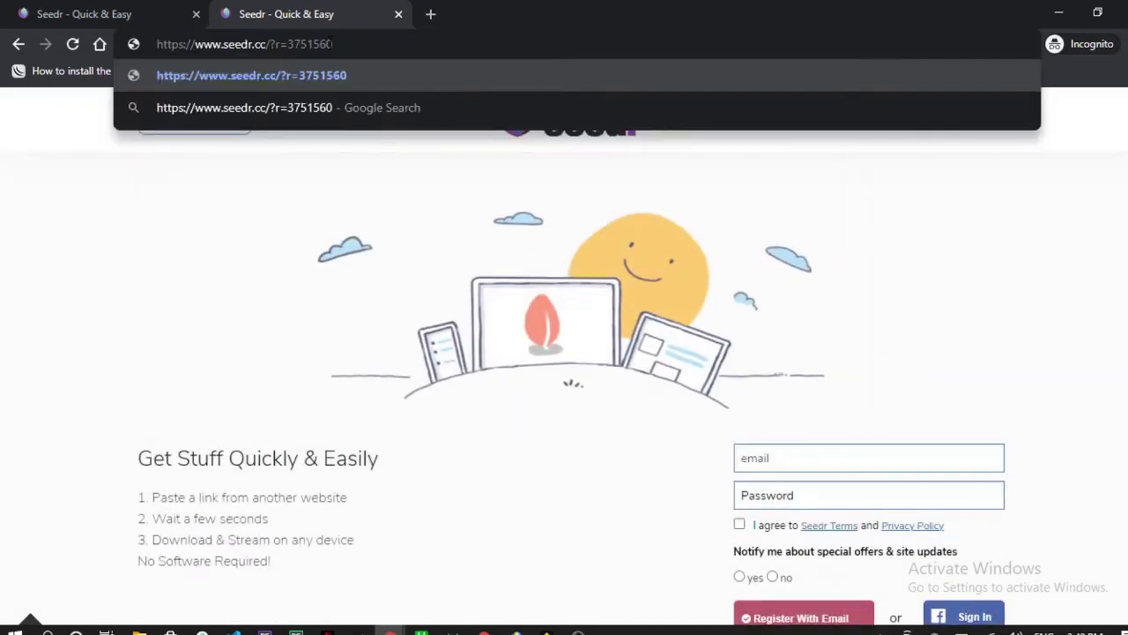
pyautogui.press('Return')
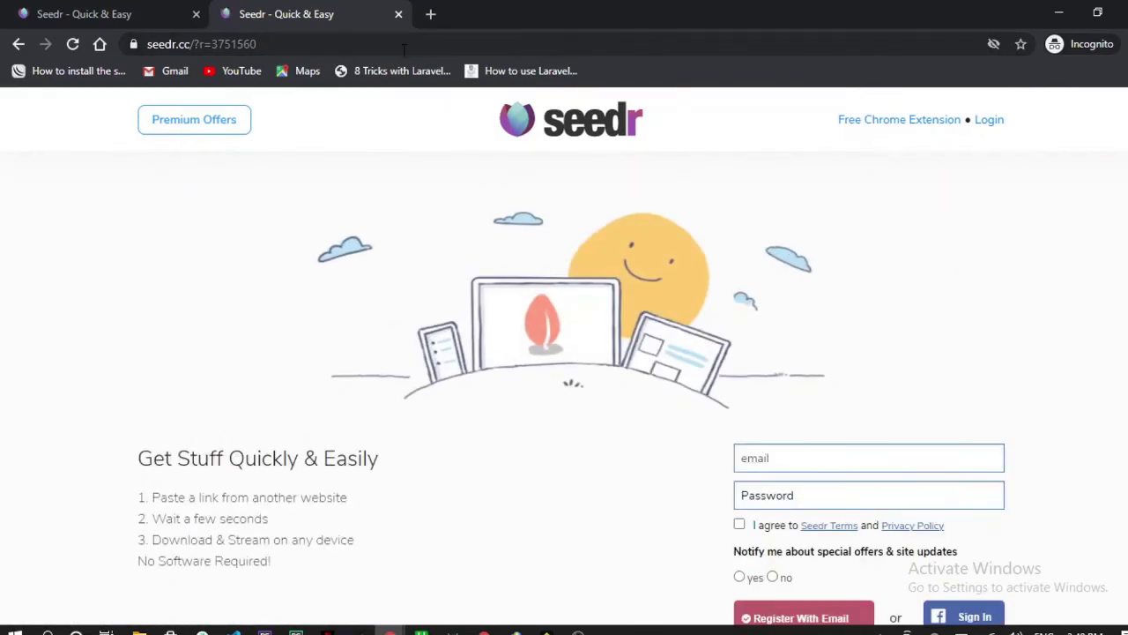
pyautogui.scroll(-1, 573, 353)
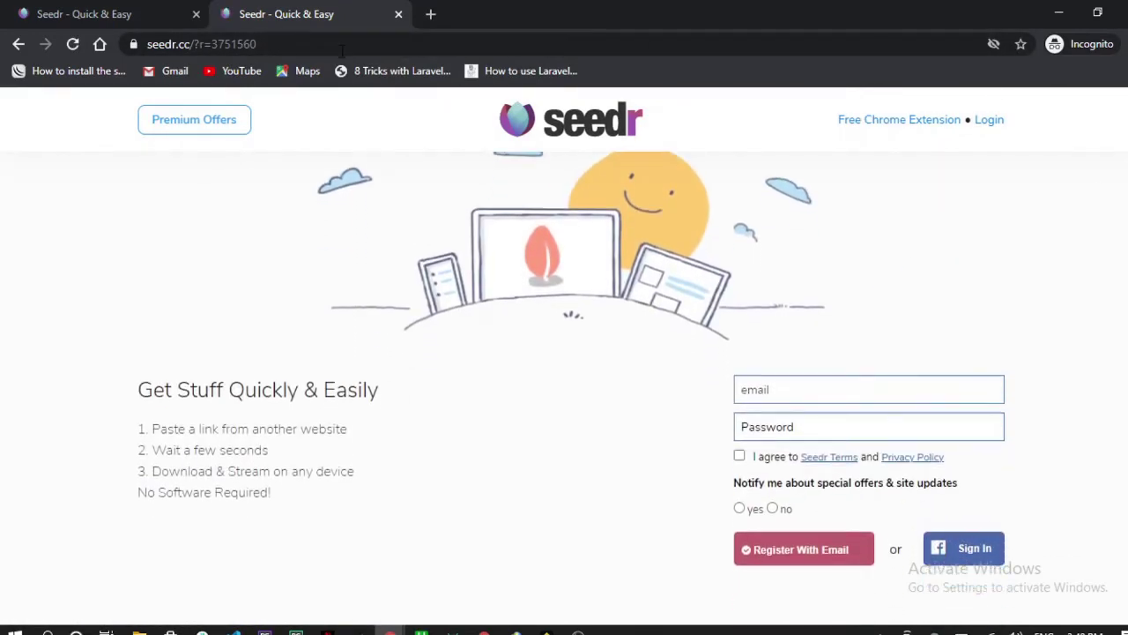
# - Open the Temp Mail site from the address bar suggestion for 'temp'
pyautogui.click(227, 43)
pyautogui.write('temp')
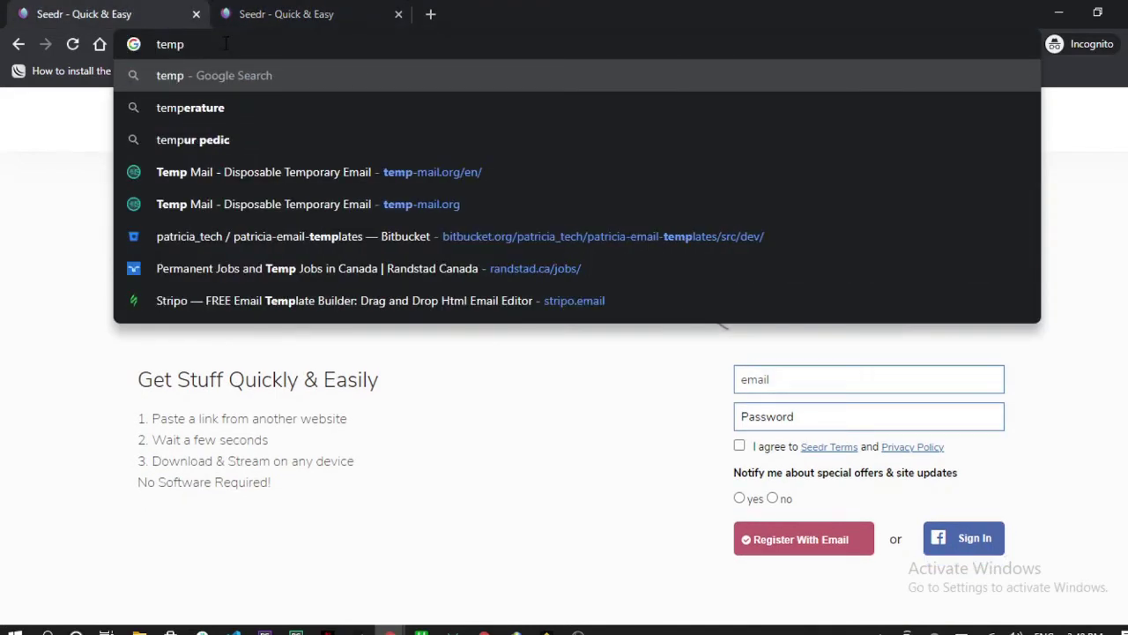
pyautogui.press('Down')
pyautogui.press('Down')
pyautogui.press('Down')
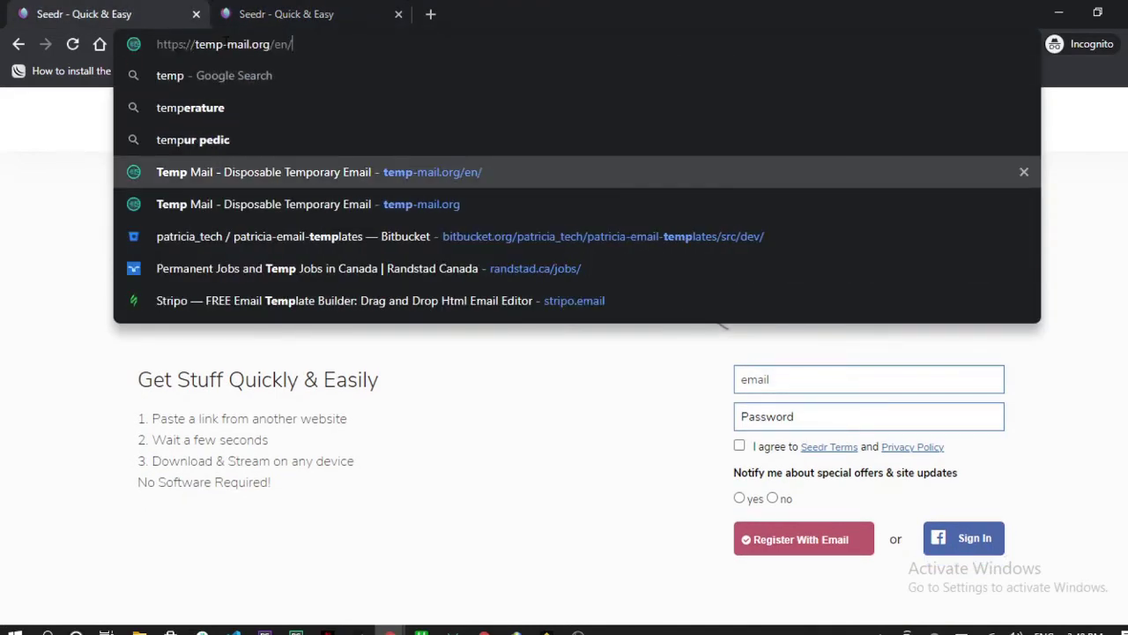
pyautogui.press('Return')
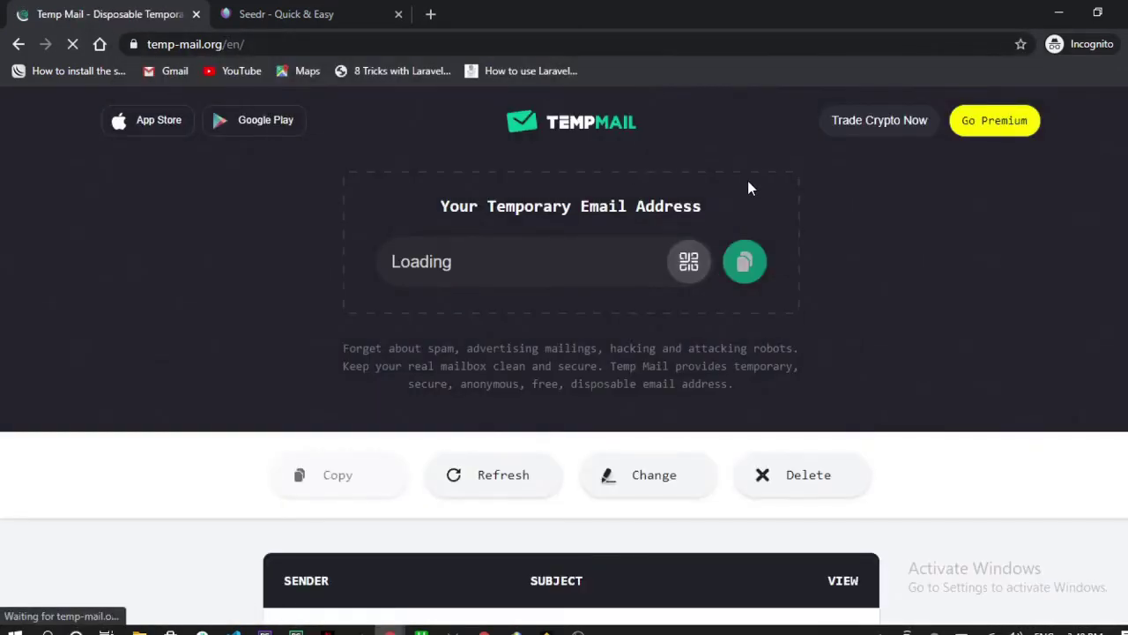
# - Move between the Seedr windows, then copy the netjook.com address from Temp Mail
pyautogui.click(334, 11)
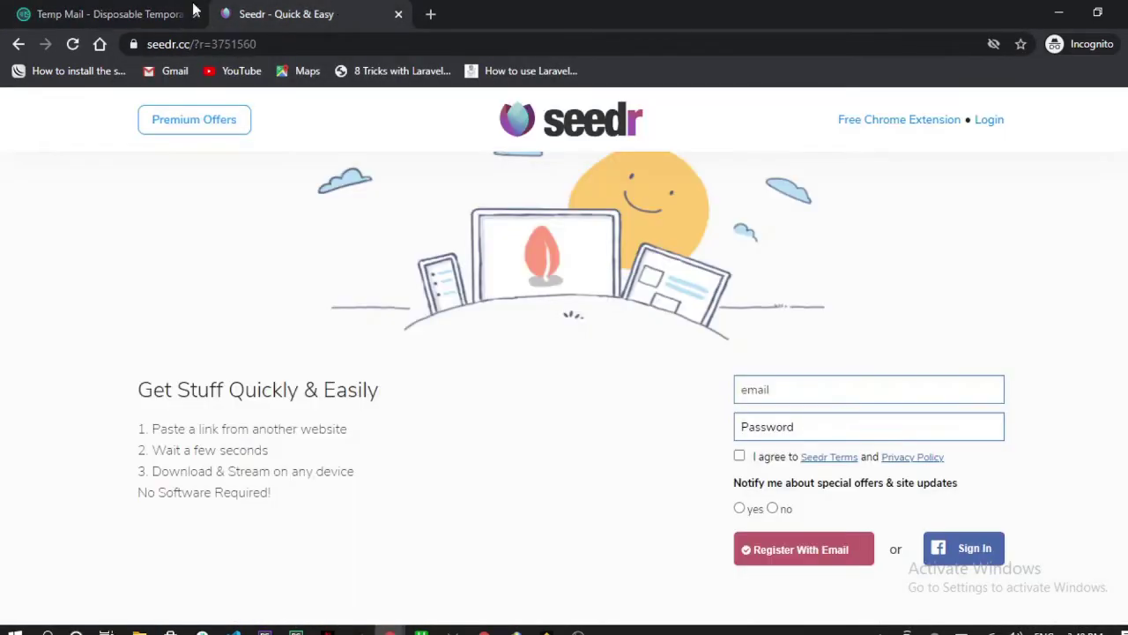
pyautogui.click(70, 12)
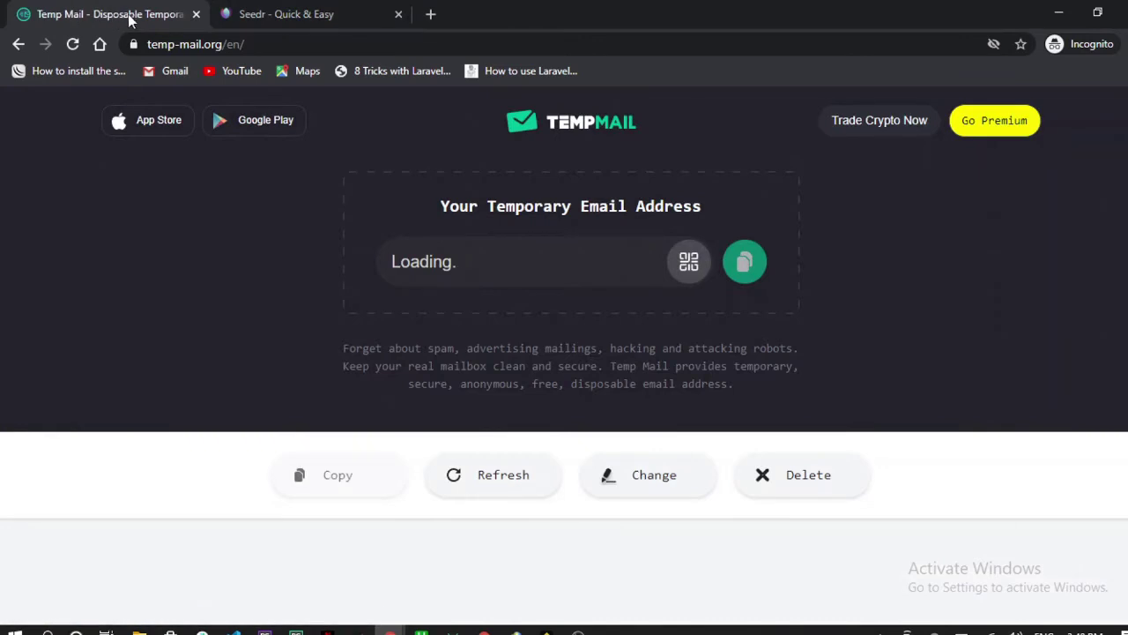
pyautogui.click(307, 16)
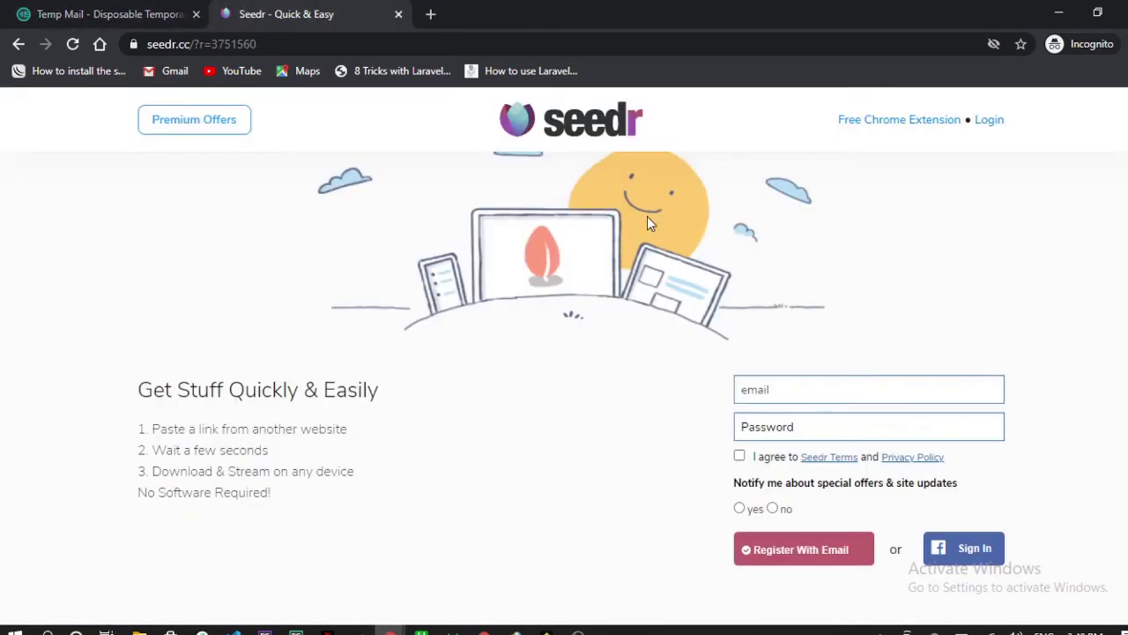
pyautogui.click(390, 628)
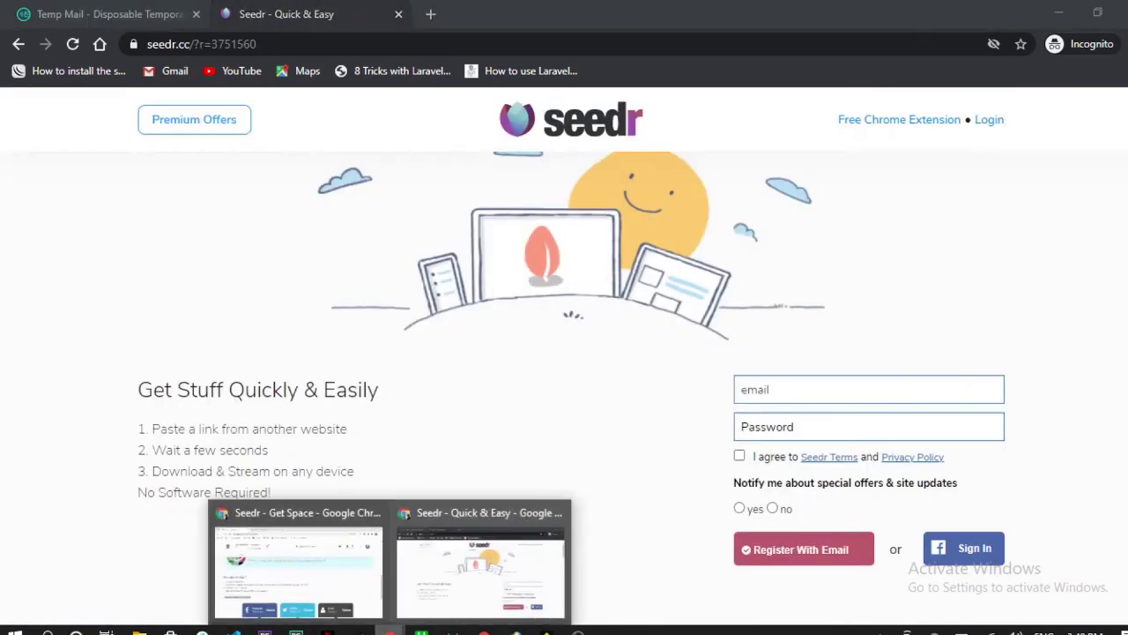
pyautogui.click(319, 589)
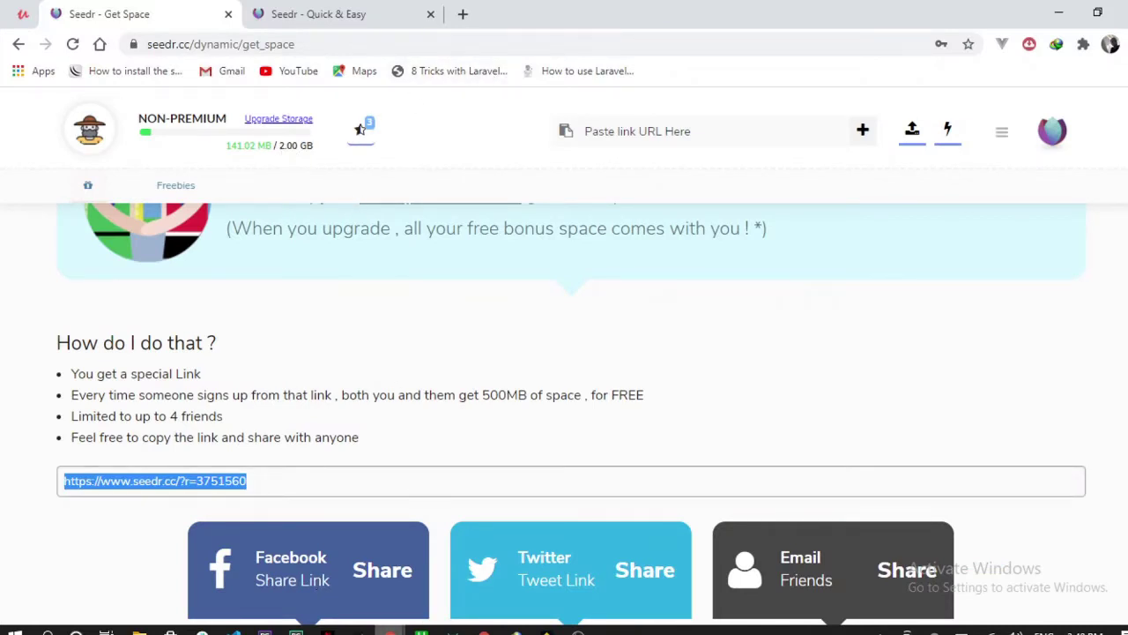
pyautogui.click(390, 628)
pyautogui.click(493, 578)
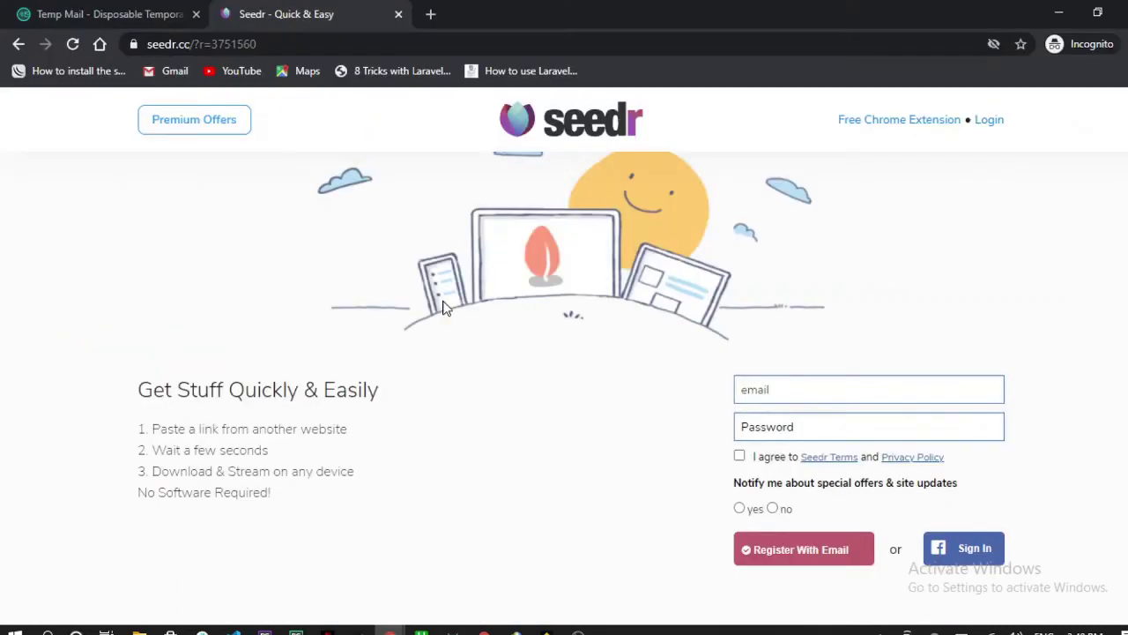
pyautogui.click(91, 10)
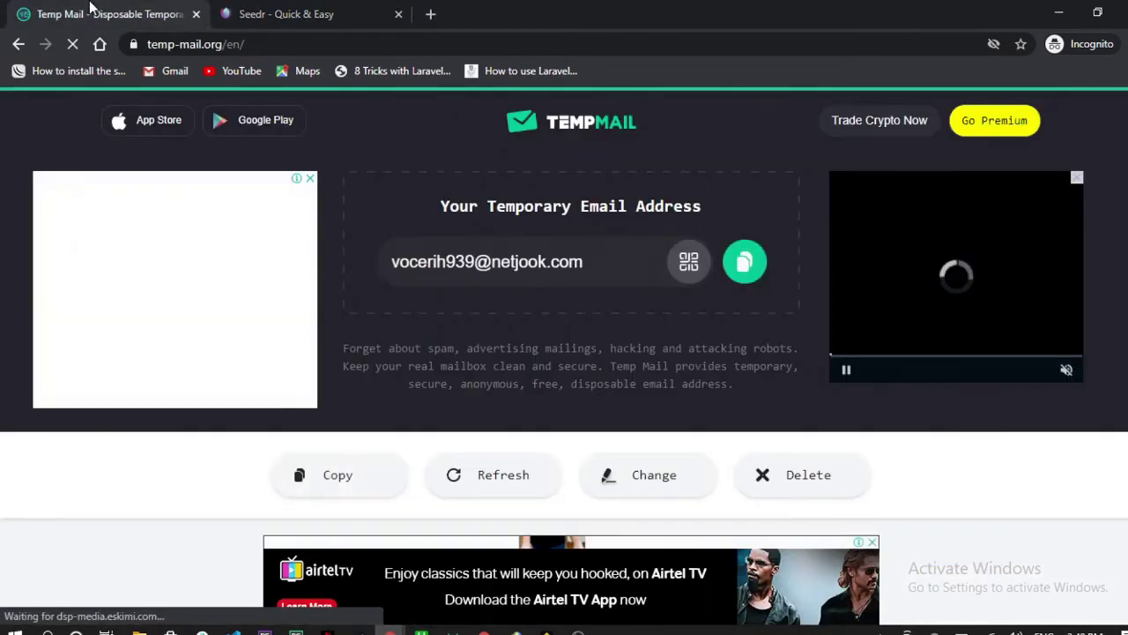
pyautogui.click(740, 264)
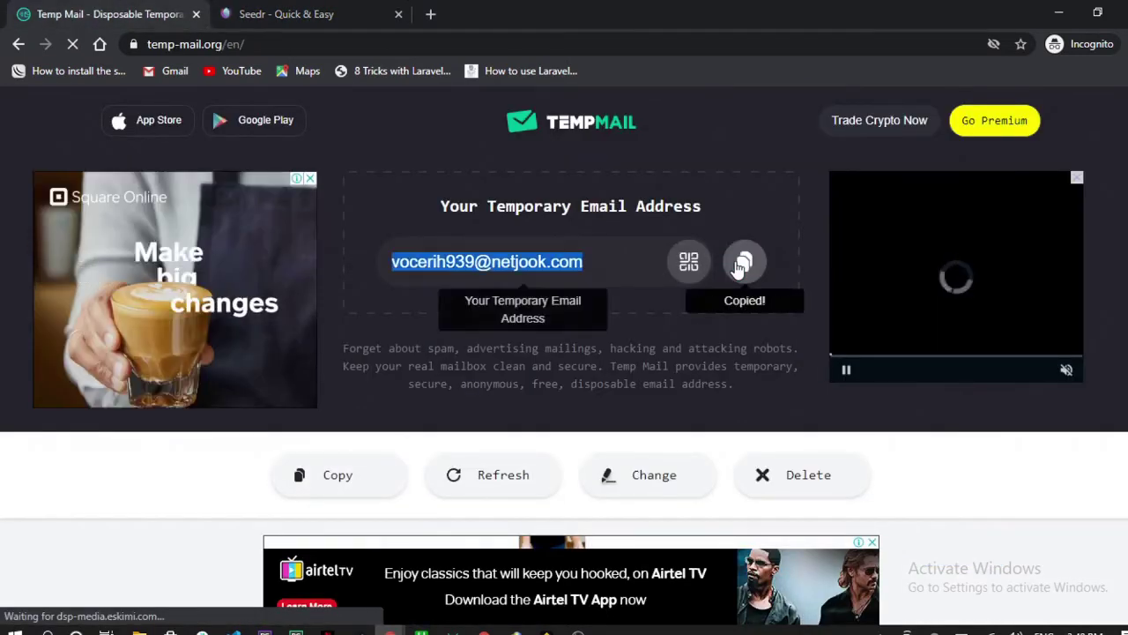
# - Fill the sign-up form with the pasted temporary address and a password, and submit it
pyautogui.click(281, 11)
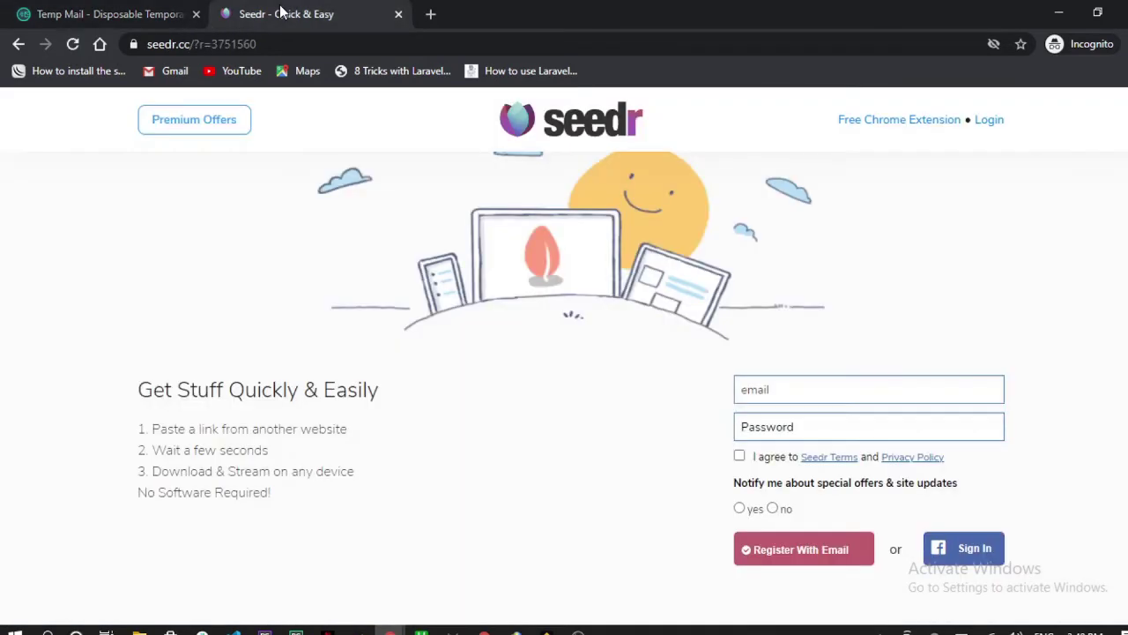
pyautogui.click(801, 399)
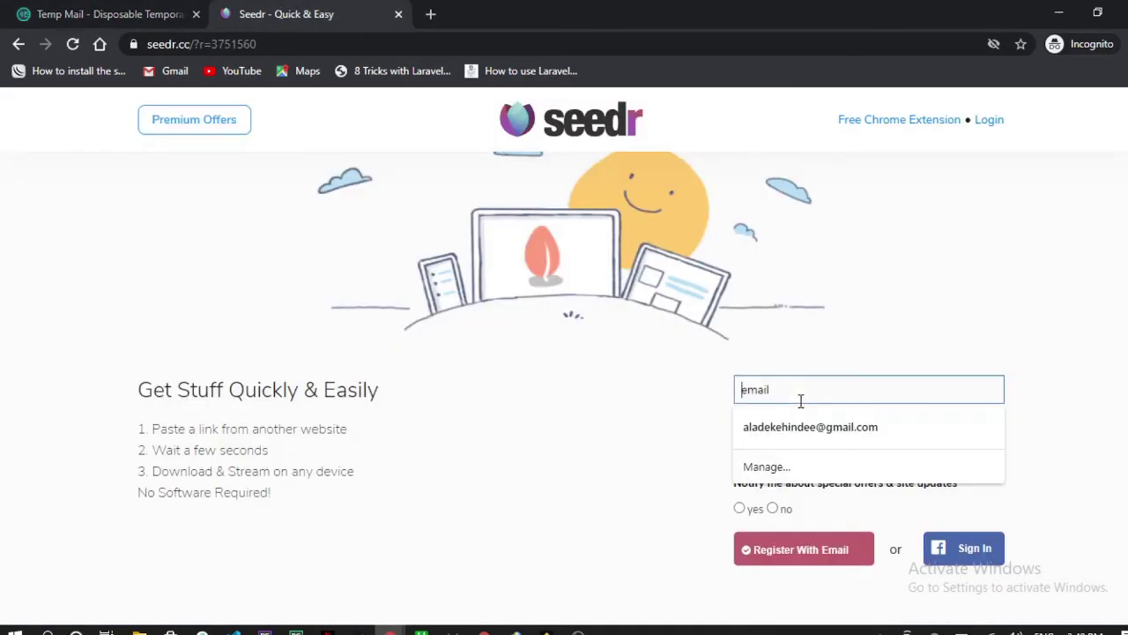
pyautogui.hotkey('ctrl', 'v')
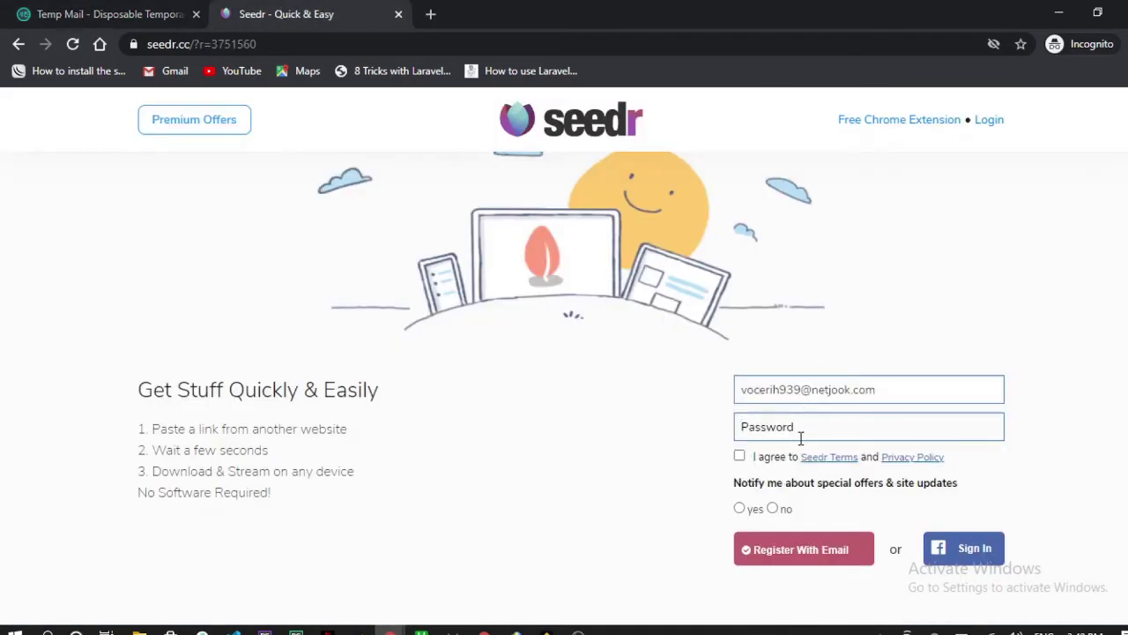
pyautogui.click(802, 551)
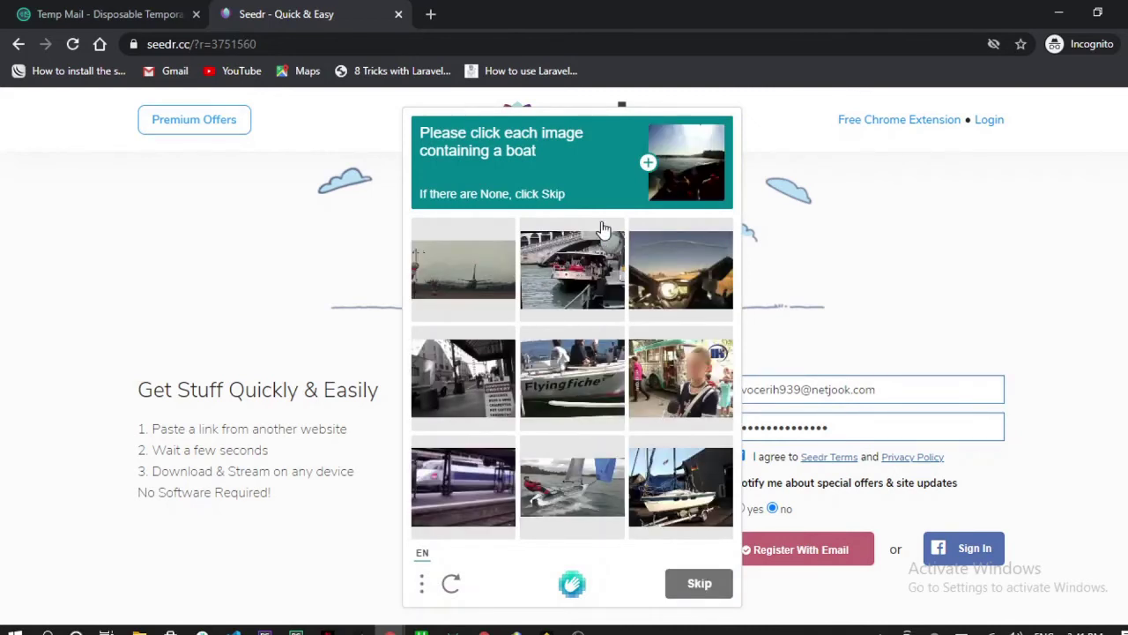
# - Pick the three boat pictures in the image check and submit
pyautogui.click(580, 372)
pyautogui.click(573, 507)
pyautogui.click(681, 495)
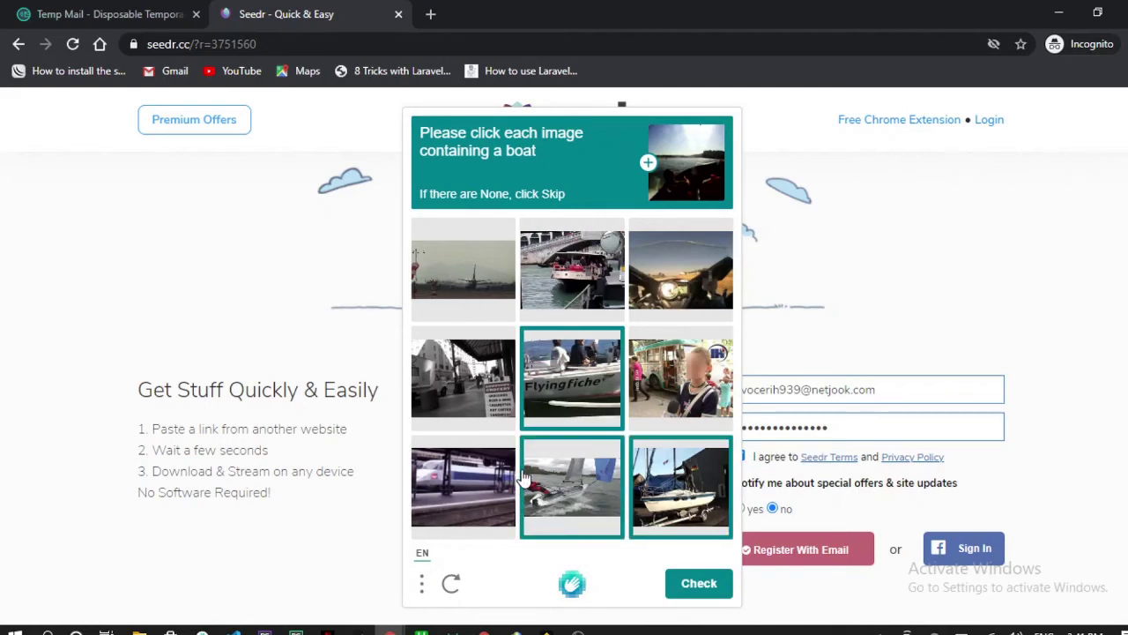
pyautogui.click(699, 583)
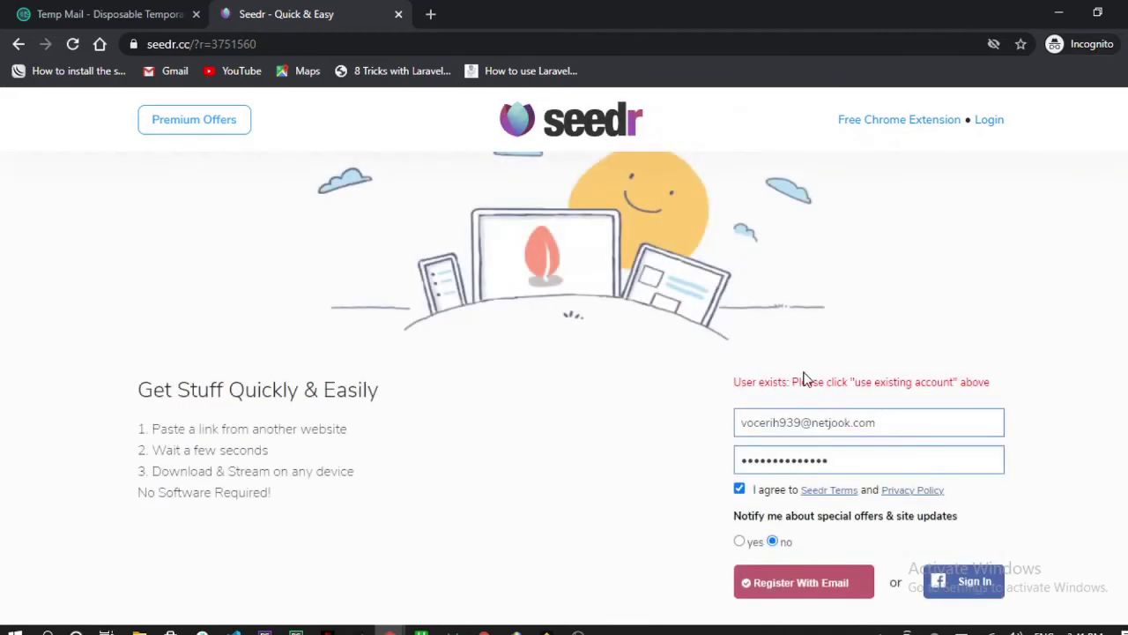
# - Delete the used Temp Mail address, copy the new onzmail.com one, and return to Seedr
pyautogui.click(176, 13)
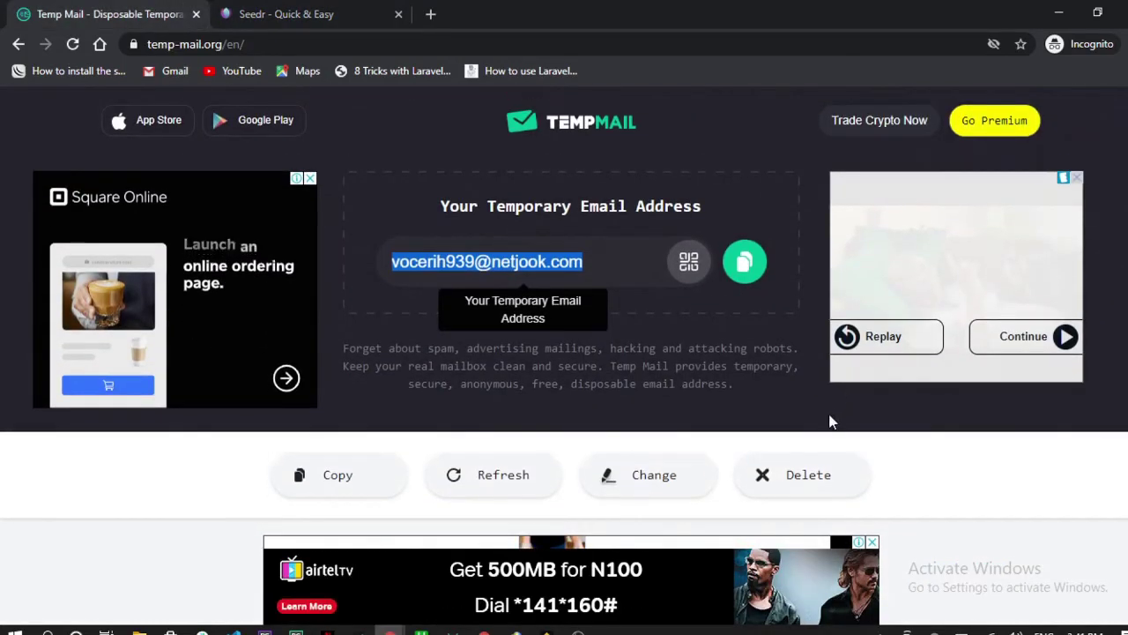
pyautogui.click(812, 477)
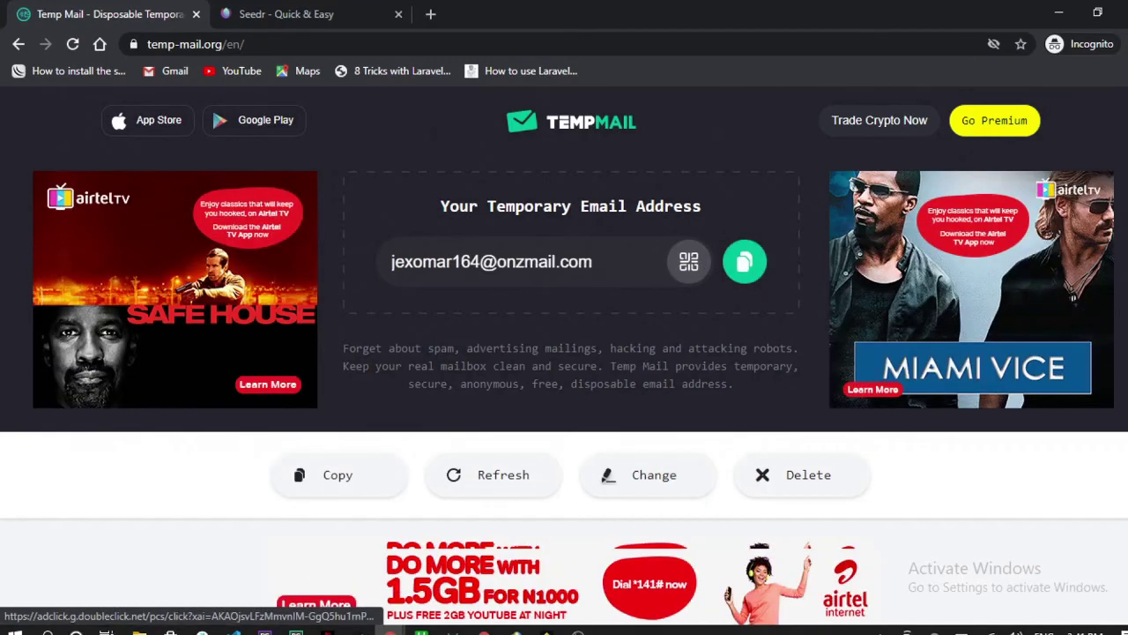
pyautogui.click(745, 262)
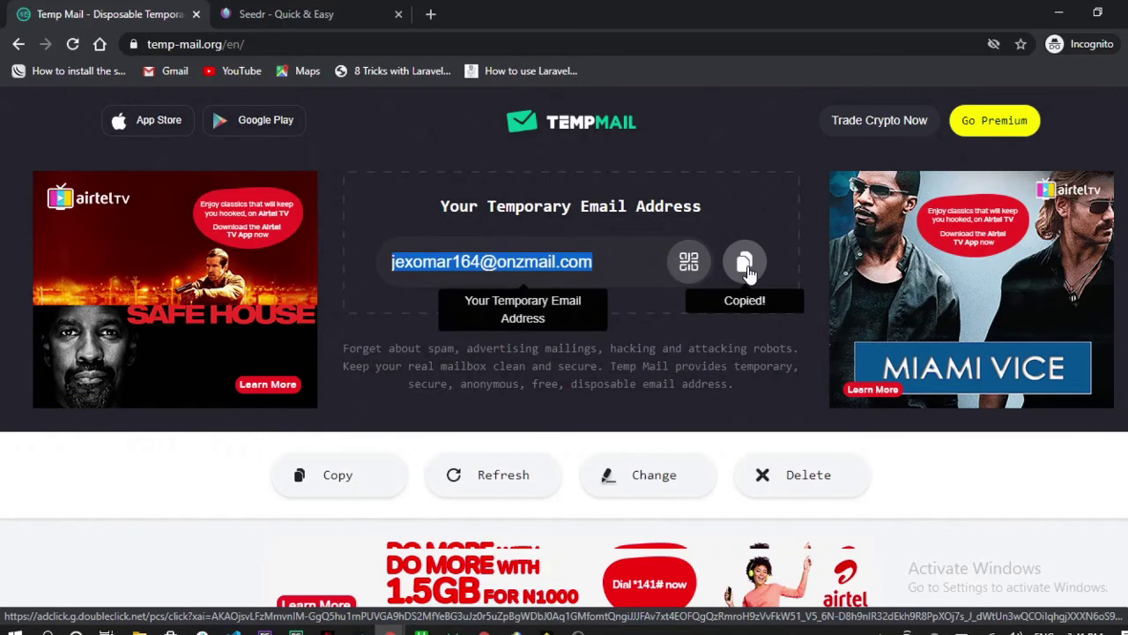
pyautogui.click(291, 13)
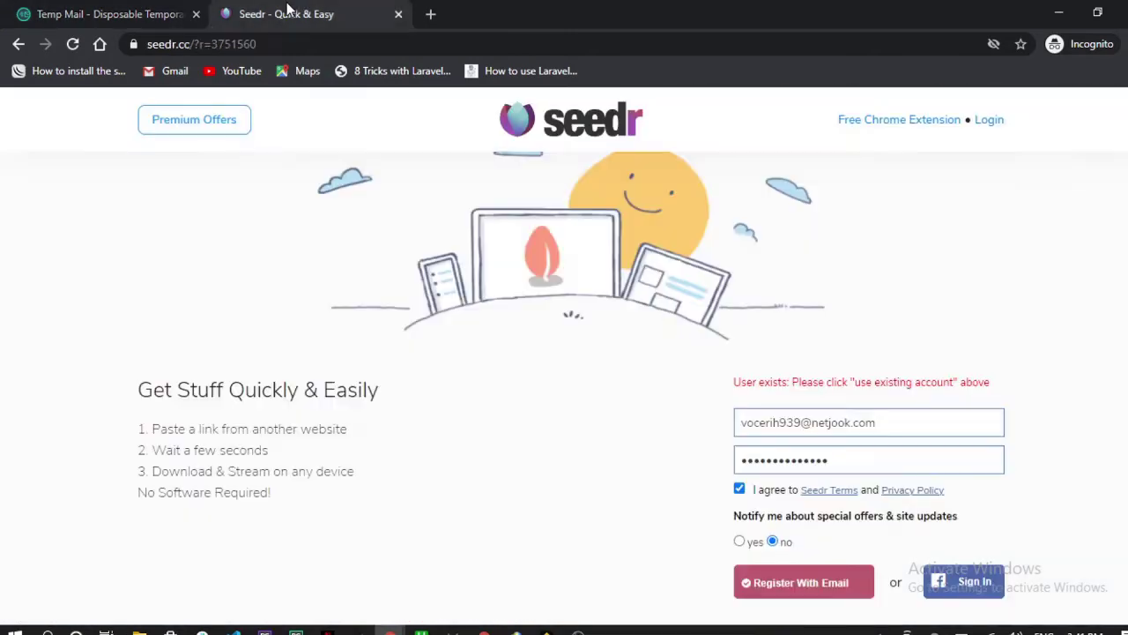
# - Replace the email field with the new onzmail.com address and resubmit the registration
pyautogui.tripleClick(849, 425)
pyautogui.hotkey('ctrl', 'v')
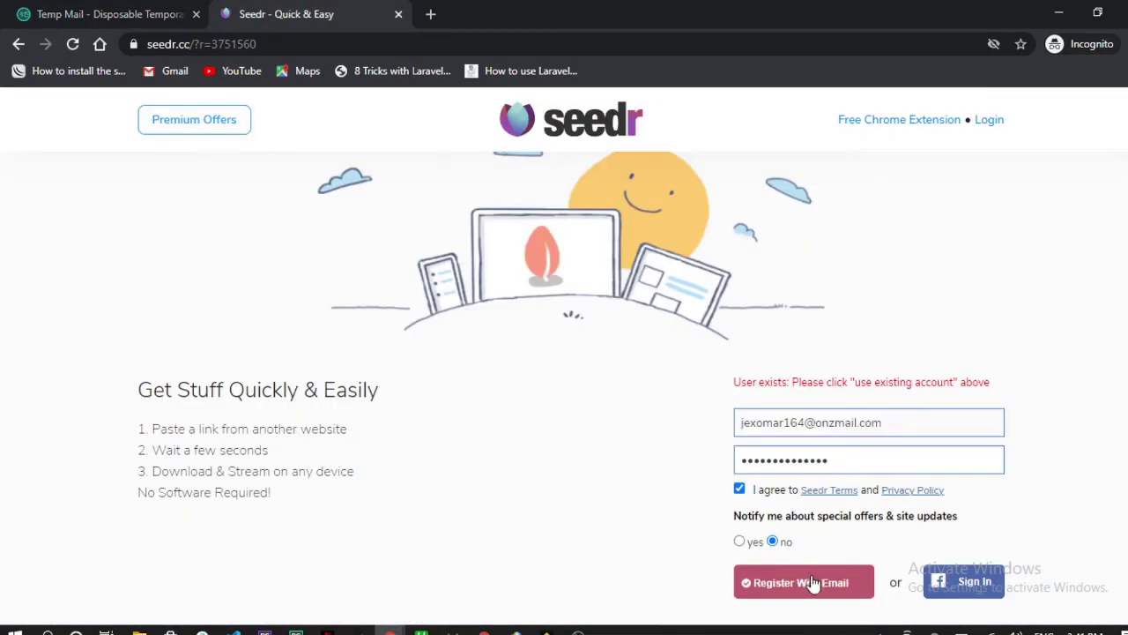
pyautogui.click(813, 587)
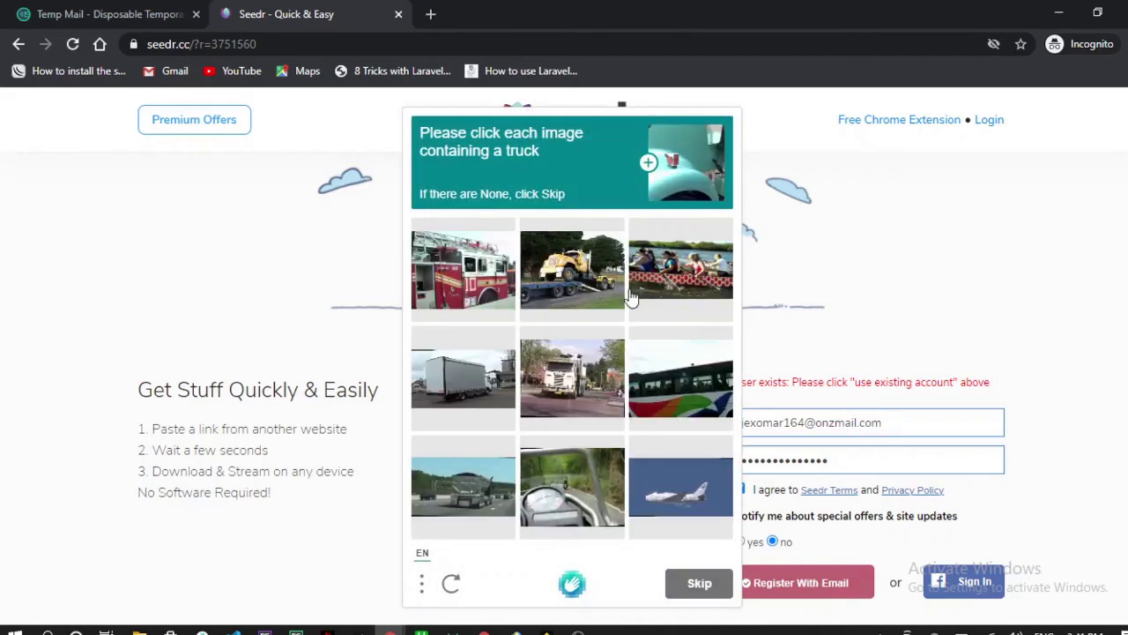
# - Mark the four truck pictures in the hCaptcha check
pyautogui.click(569, 282)
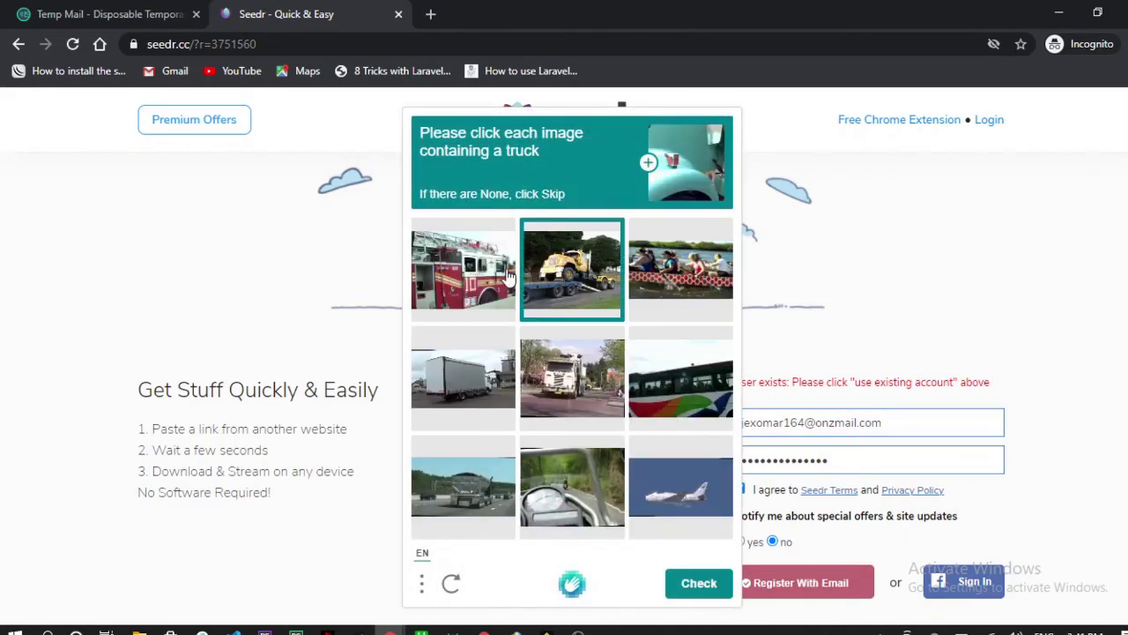
pyautogui.click(573, 384)
pyautogui.click(473, 374)
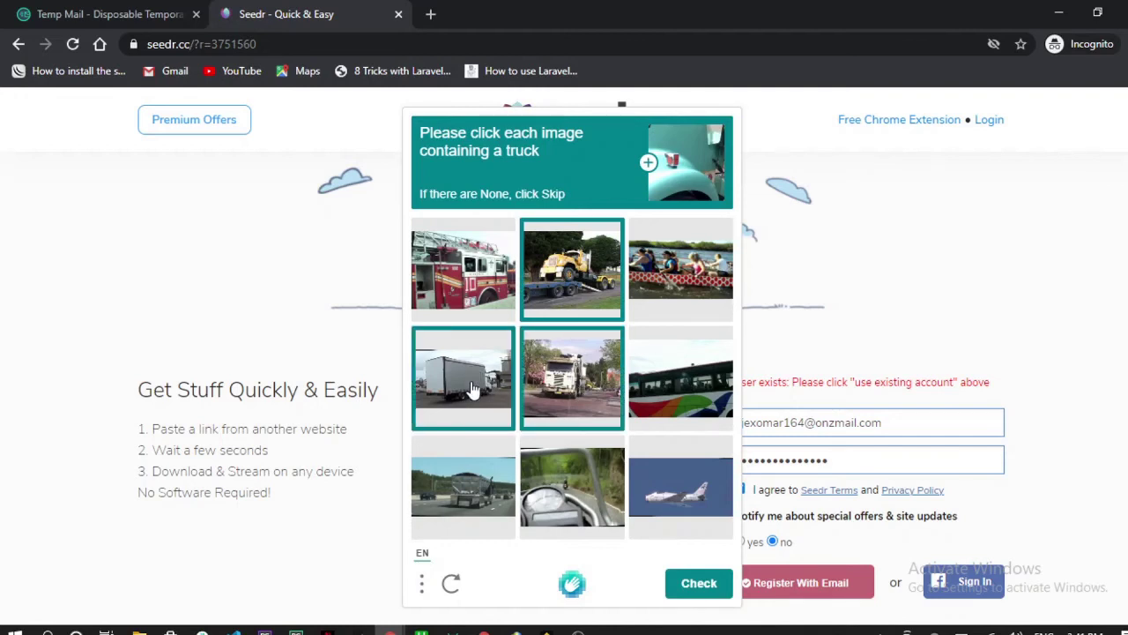
pyautogui.click(474, 502)
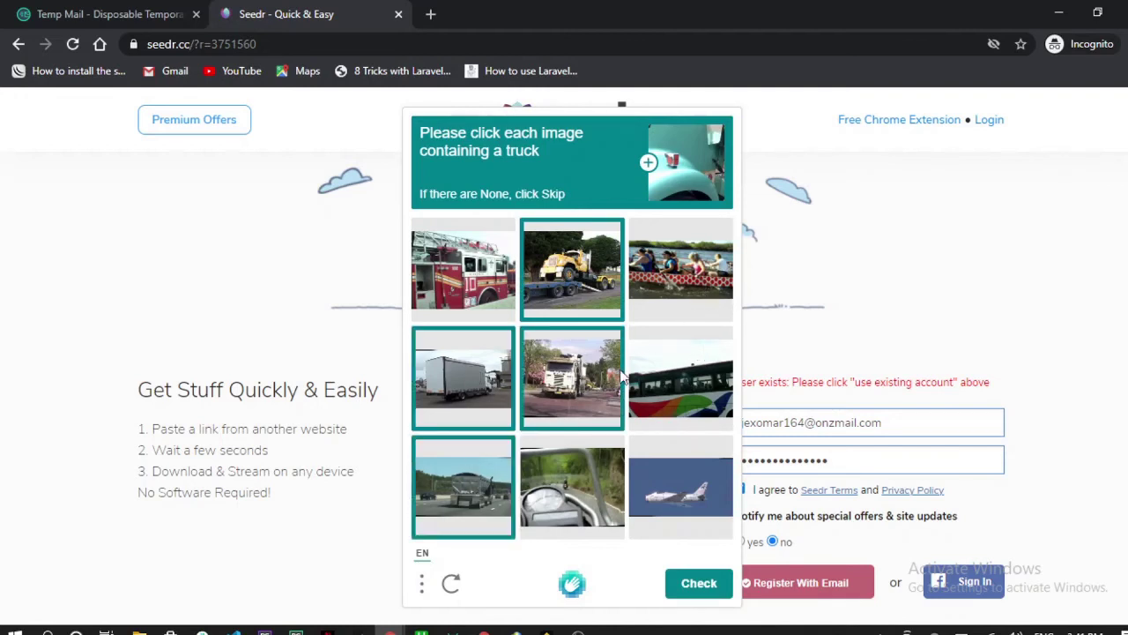
pyautogui.click(714, 590)
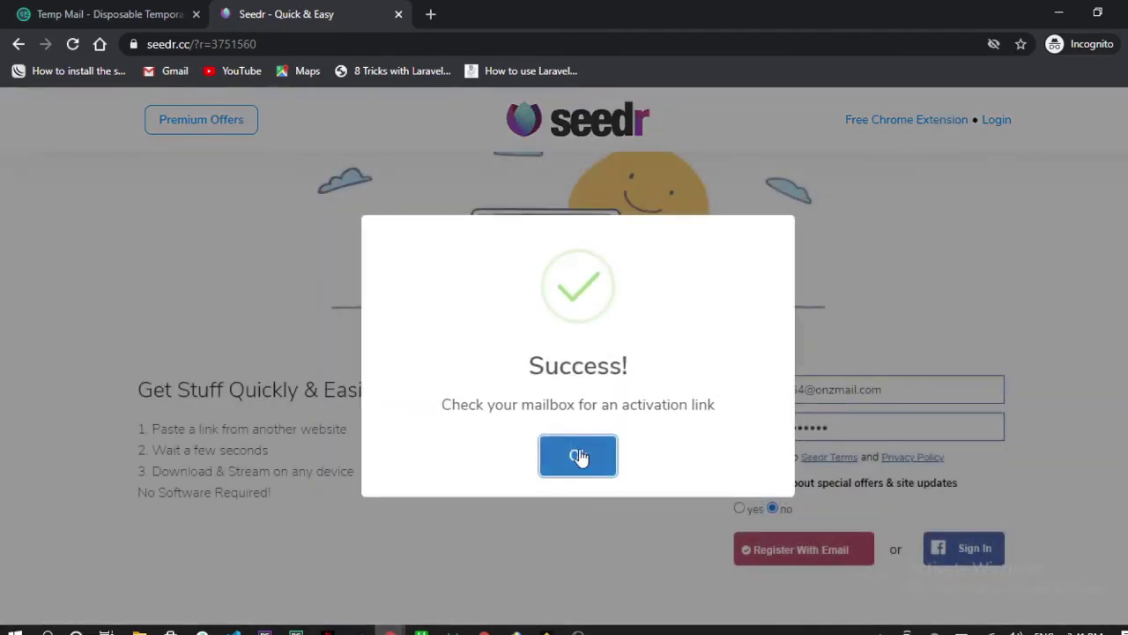
pyautogui.click(573, 465)
pyautogui.click(95, 13)
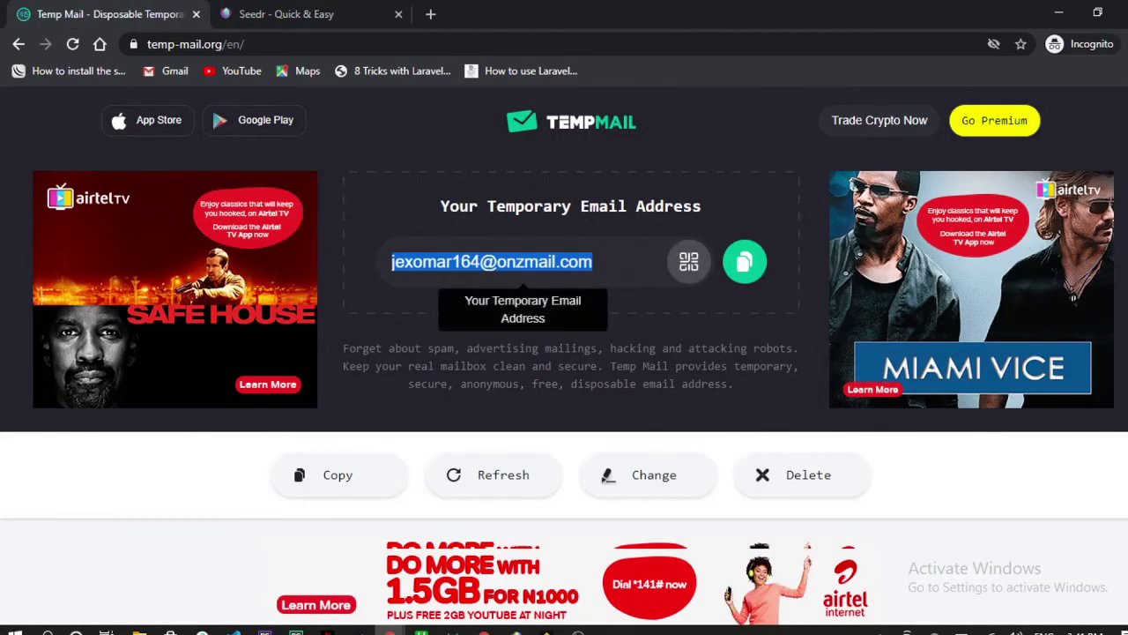
pyautogui.scroll(-4, 494, 196)
pyautogui.scroll(-2, 438, 259)
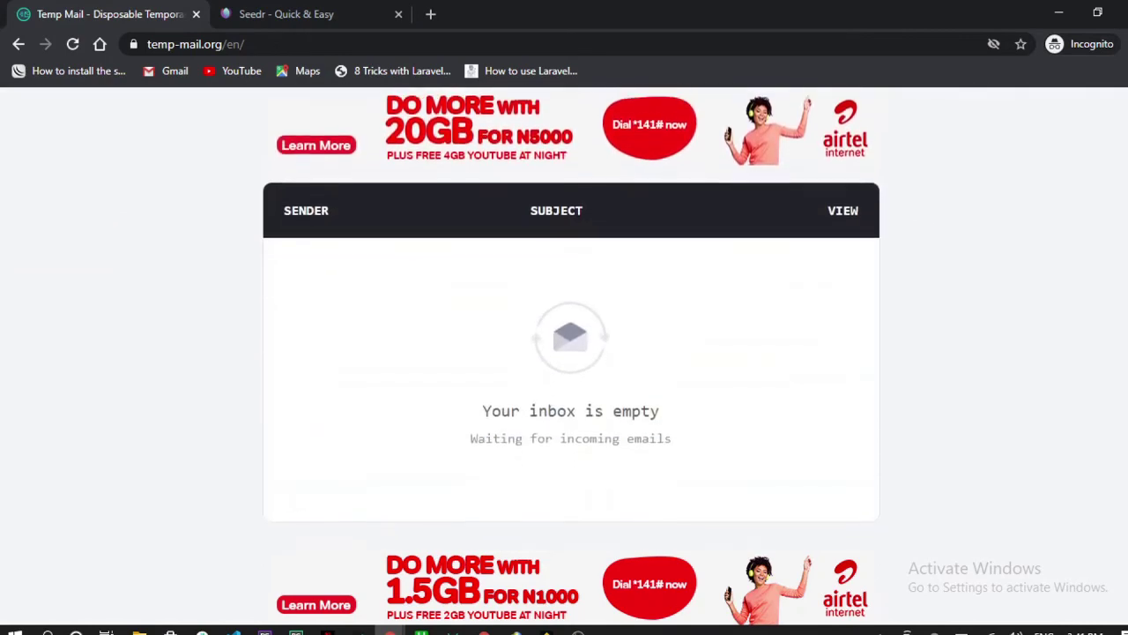
pyautogui.click(361, 267)
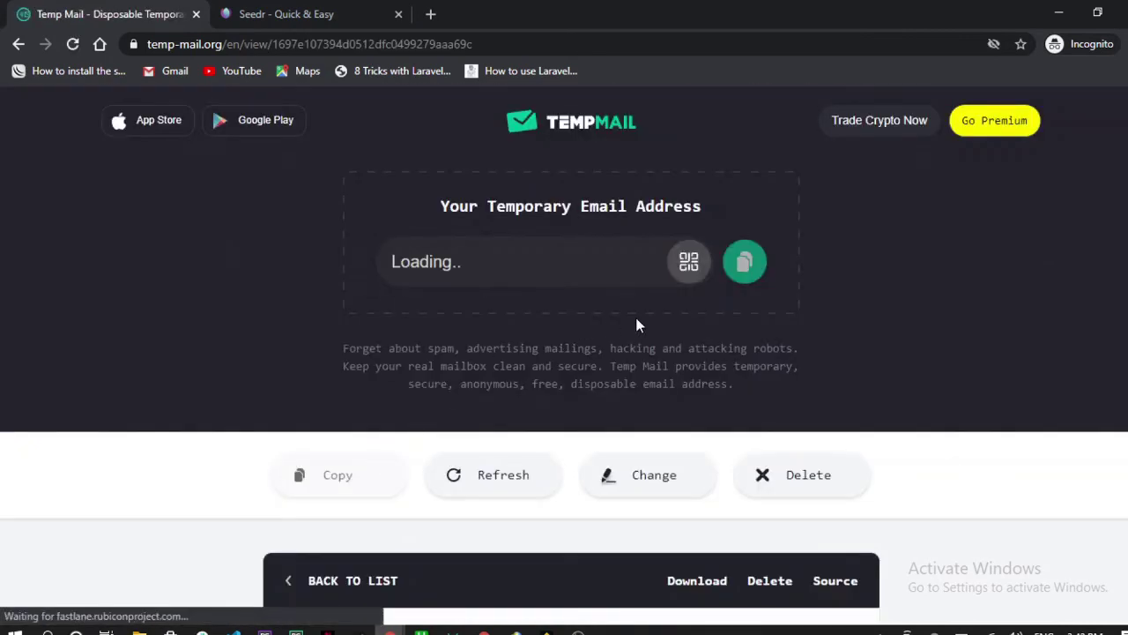
pyautogui.moveTo(391, 628)
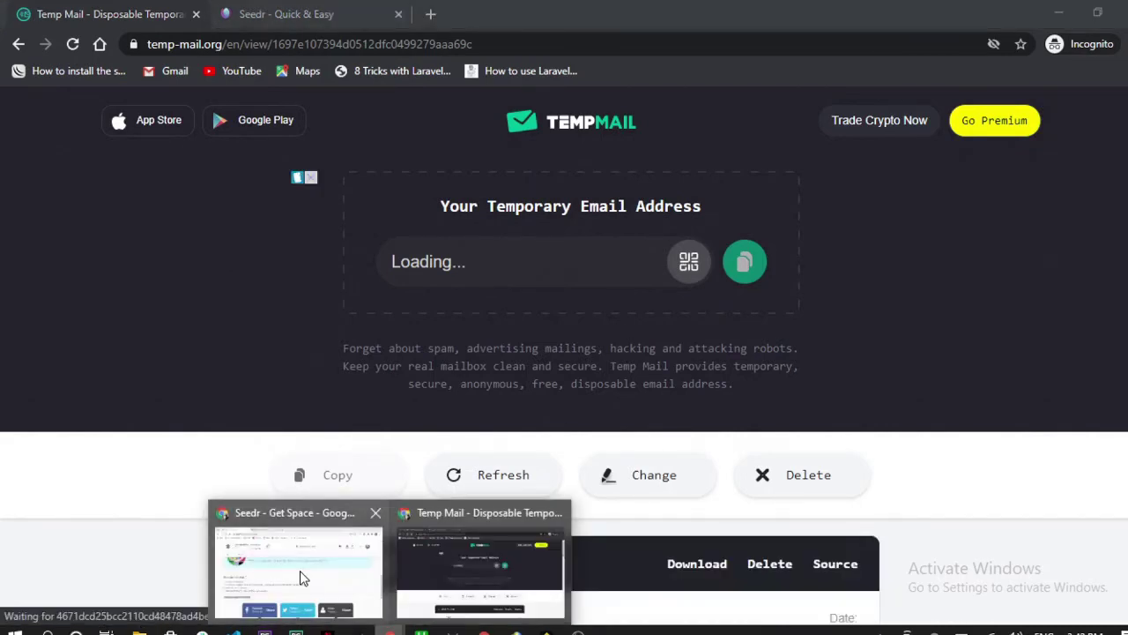
# - Check the referral link in the Get Space window, then scroll the email to Activate Seedr
pyautogui.click(300, 571)
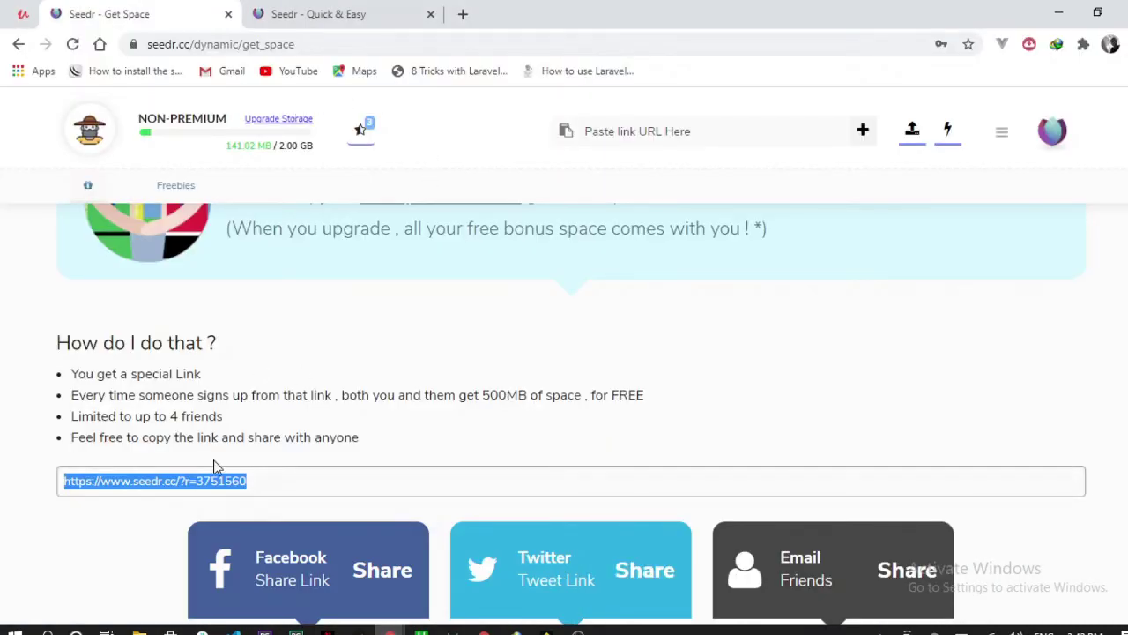
pyautogui.click(230, 482)
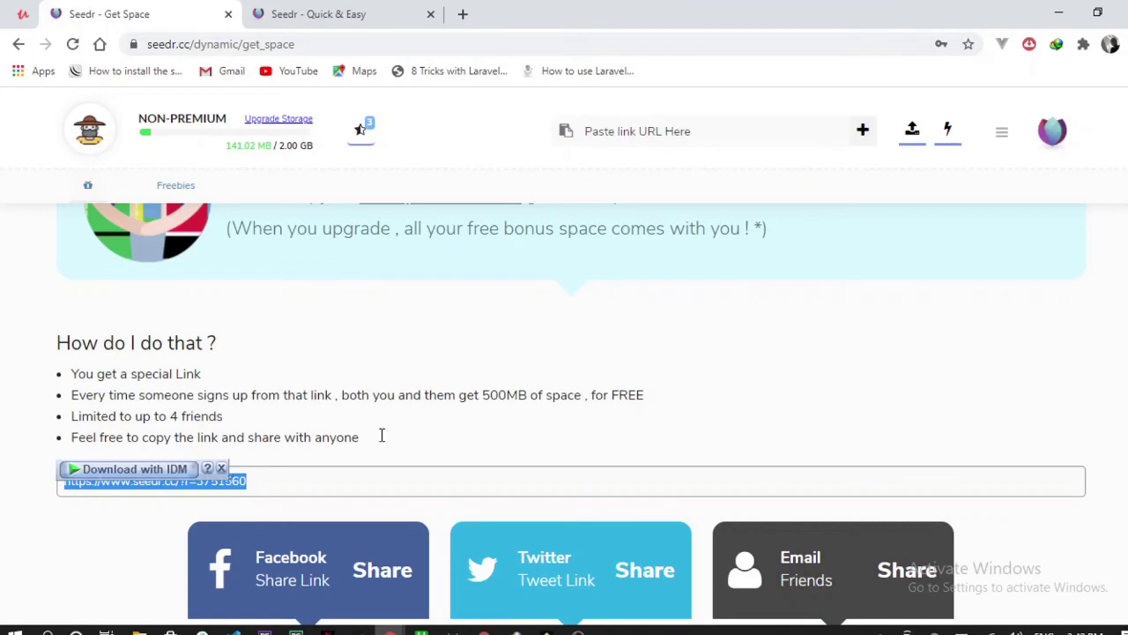
pyautogui.moveTo(389, 628)
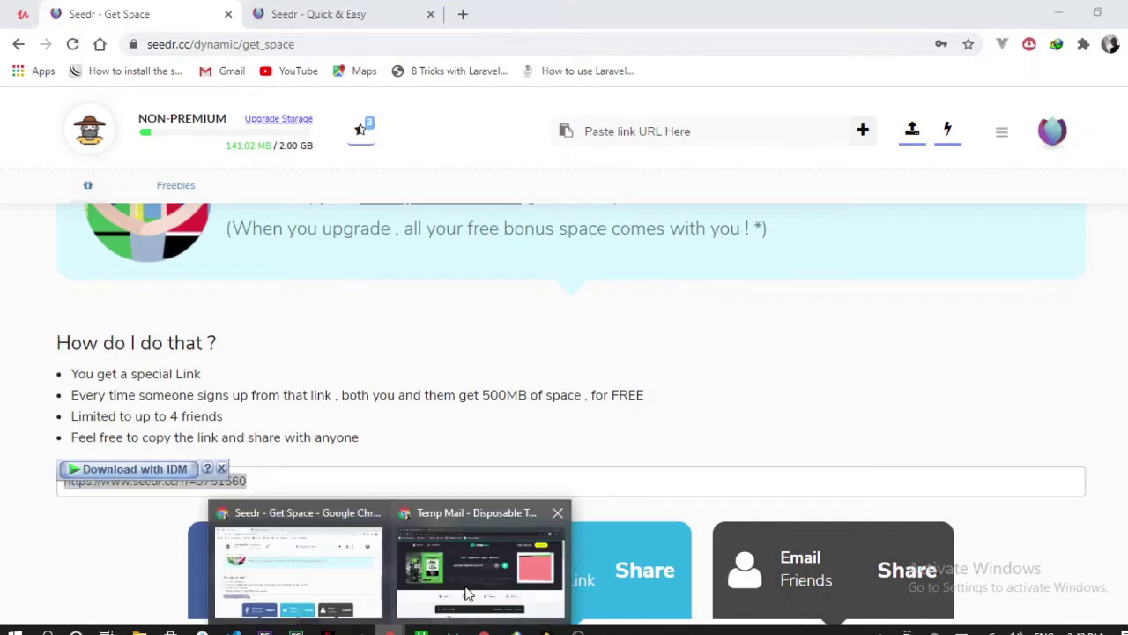
pyautogui.click(468, 593)
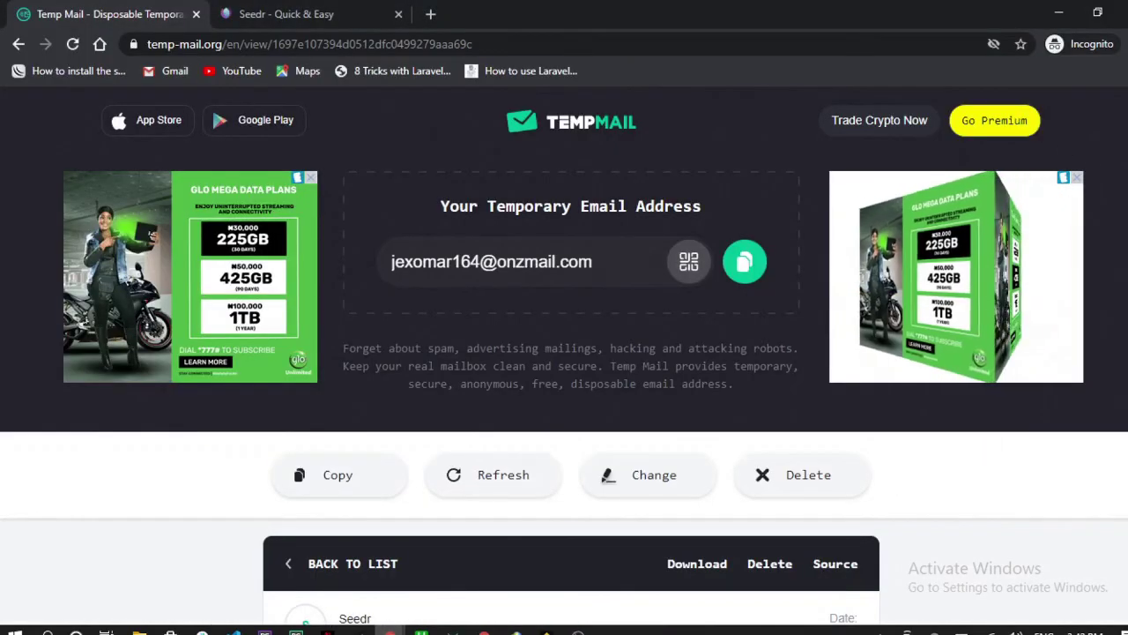
pyautogui.scroll(-2, 564, 353)
pyautogui.scroll(-1, 564, 353)
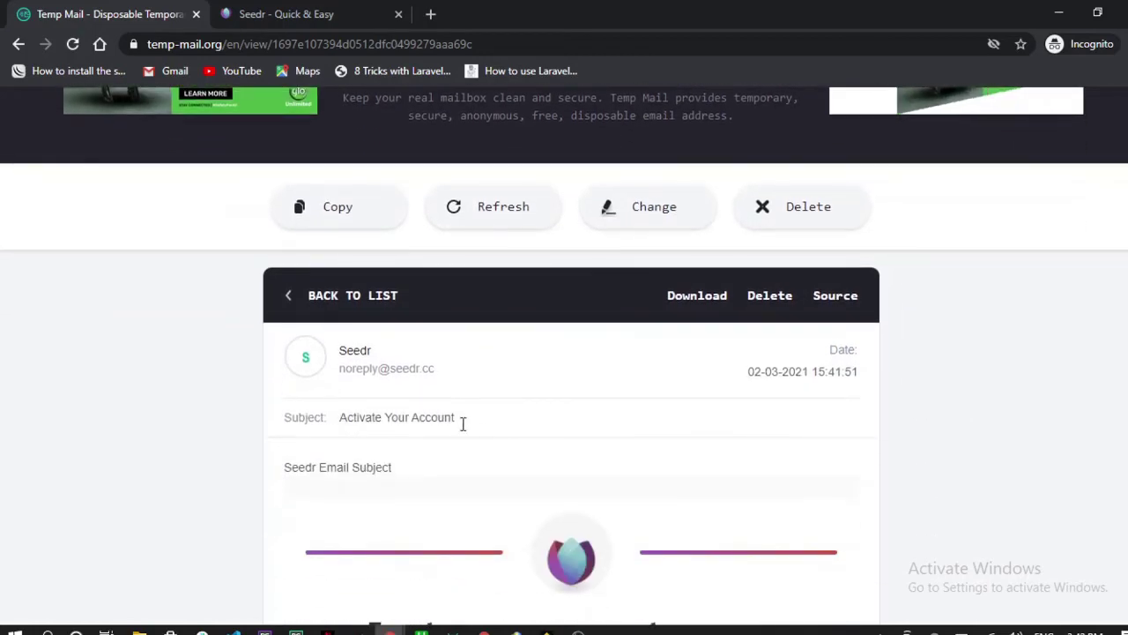
pyautogui.scroll(-2, 564, 352)
pyautogui.scroll(-1, 564, 352)
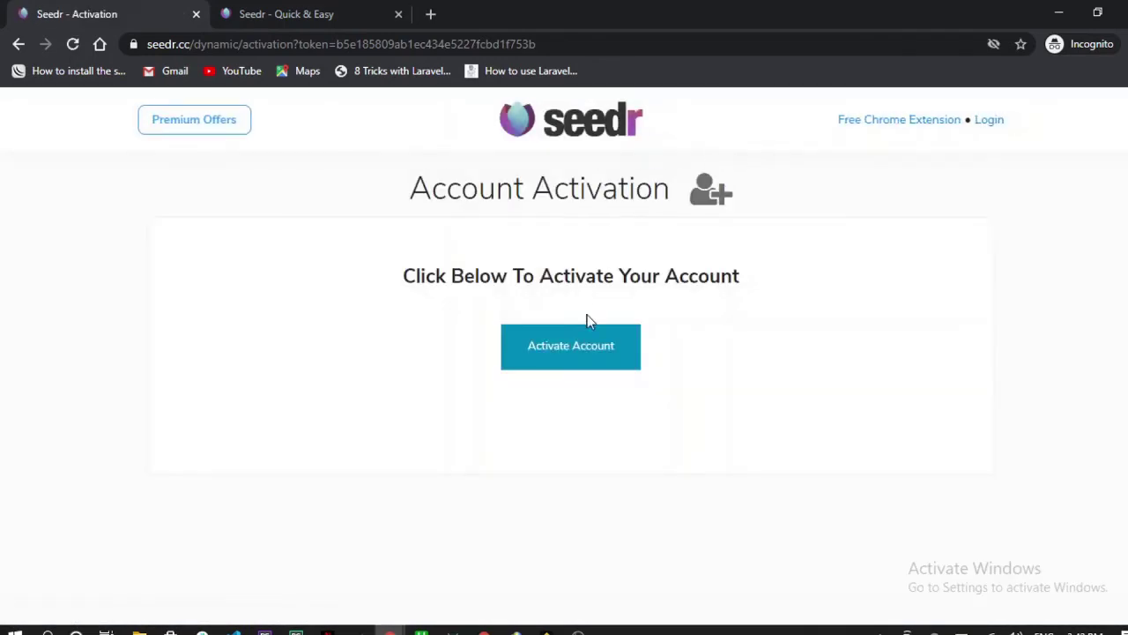
# - Retry Activate Account after a reload, then refresh the main account's Get Space page
pyautogui.click(561, 360)
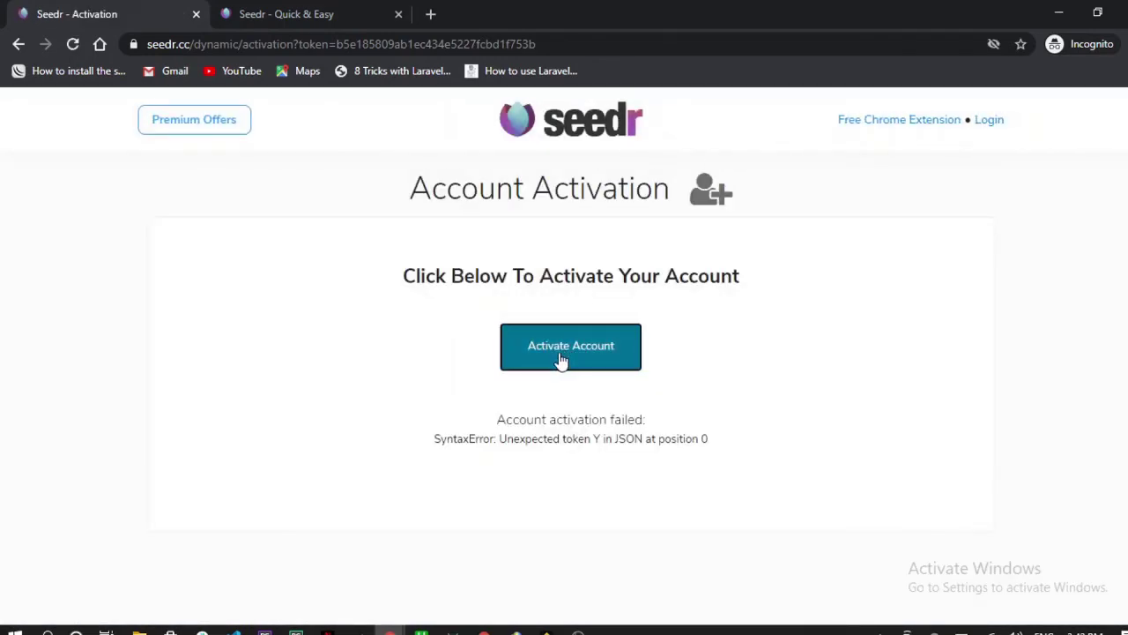
pyautogui.click(565, 350)
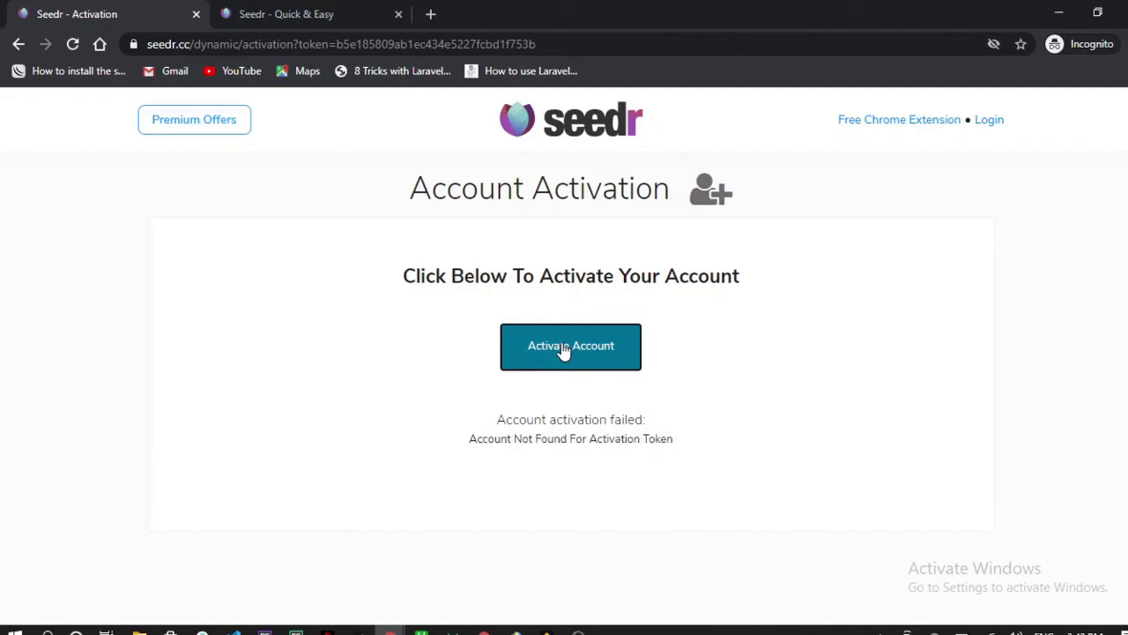
pyautogui.click(72, 46)
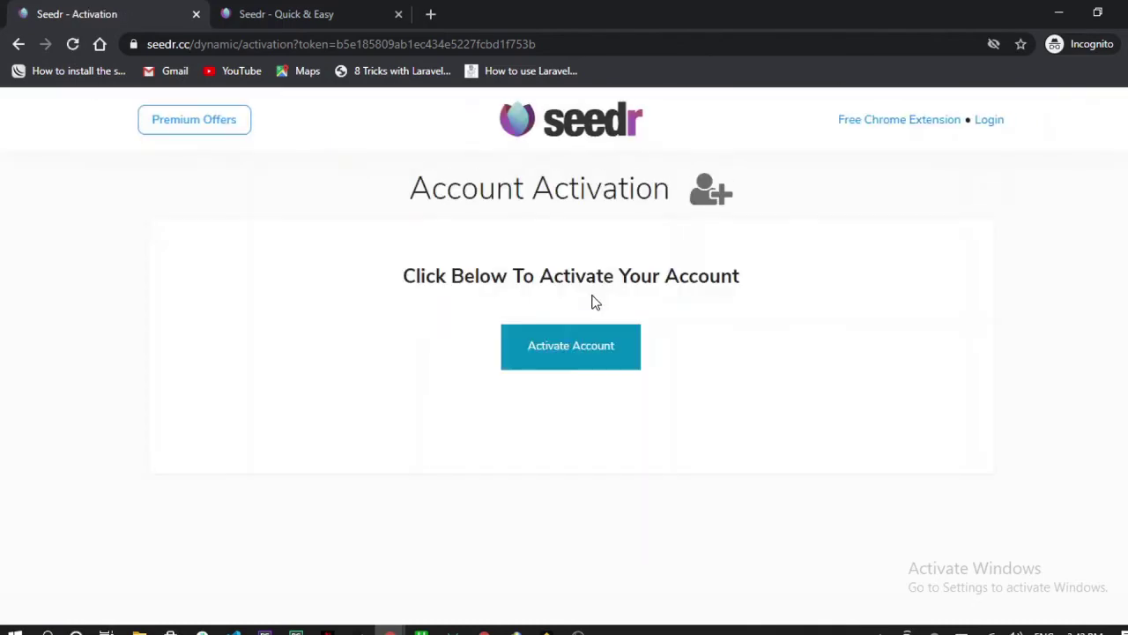
pyautogui.click(577, 370)
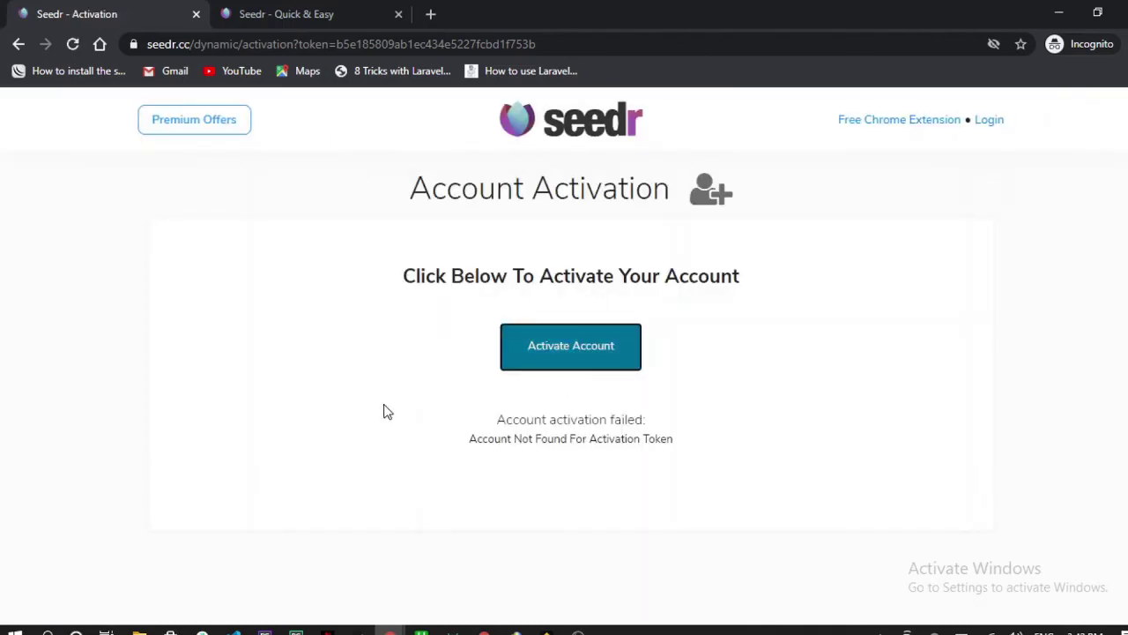
pyautogui.moveTo(202, 628)
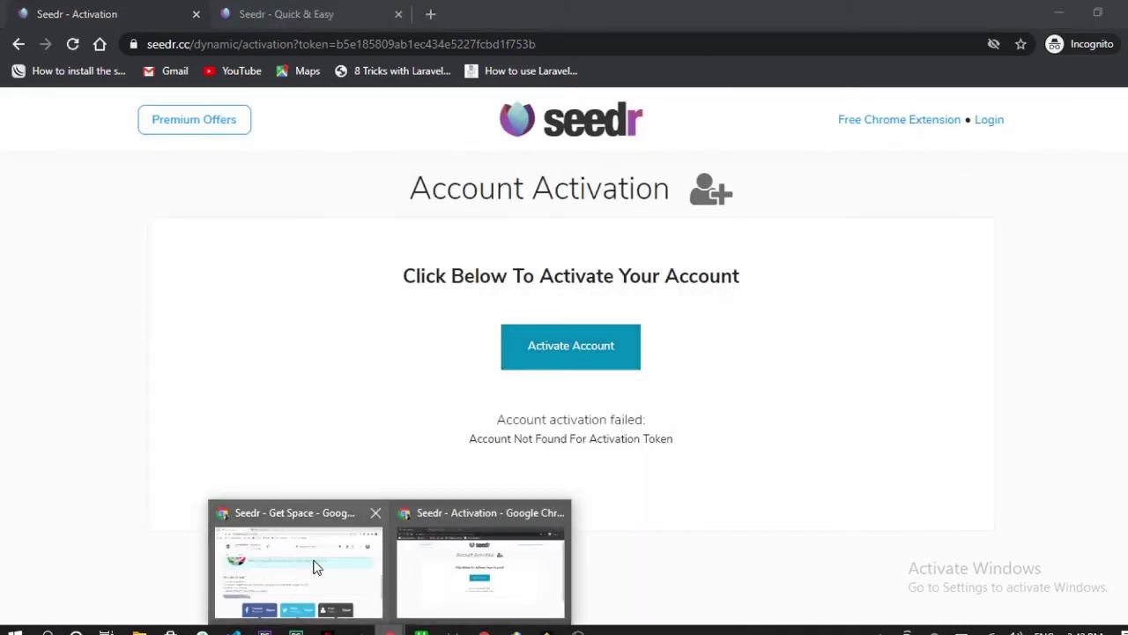
pyautogui.click(315, 564)
pyautogui.press('F5')
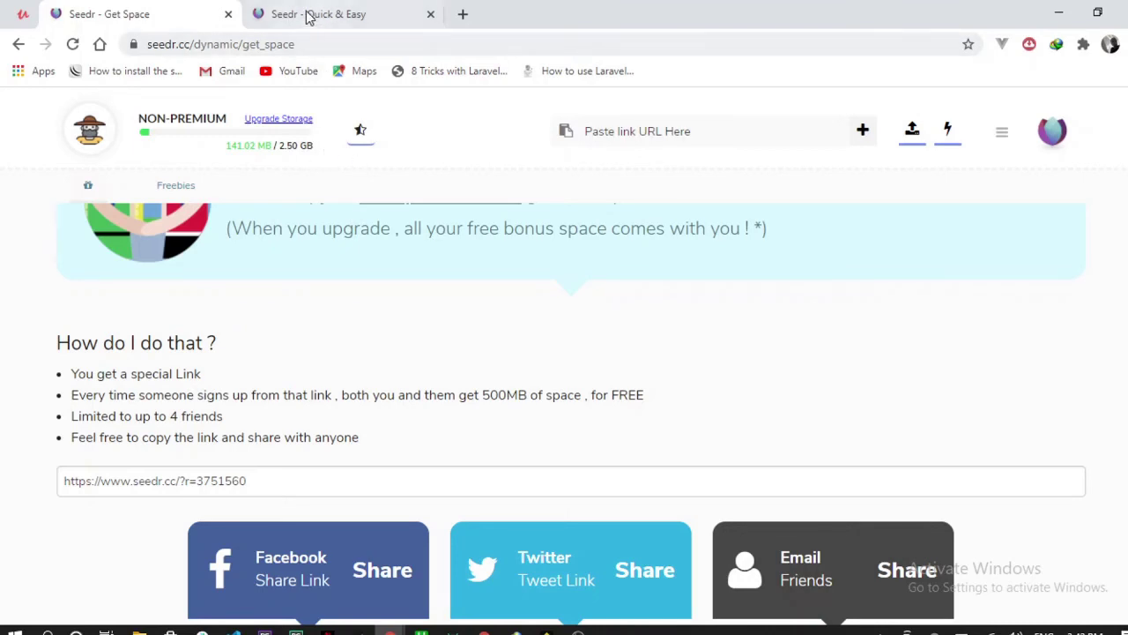
# - Select and then deselect the referral link on the Get Space page showing 2.50 GB
pyautogui.tripleClick(228, 483)
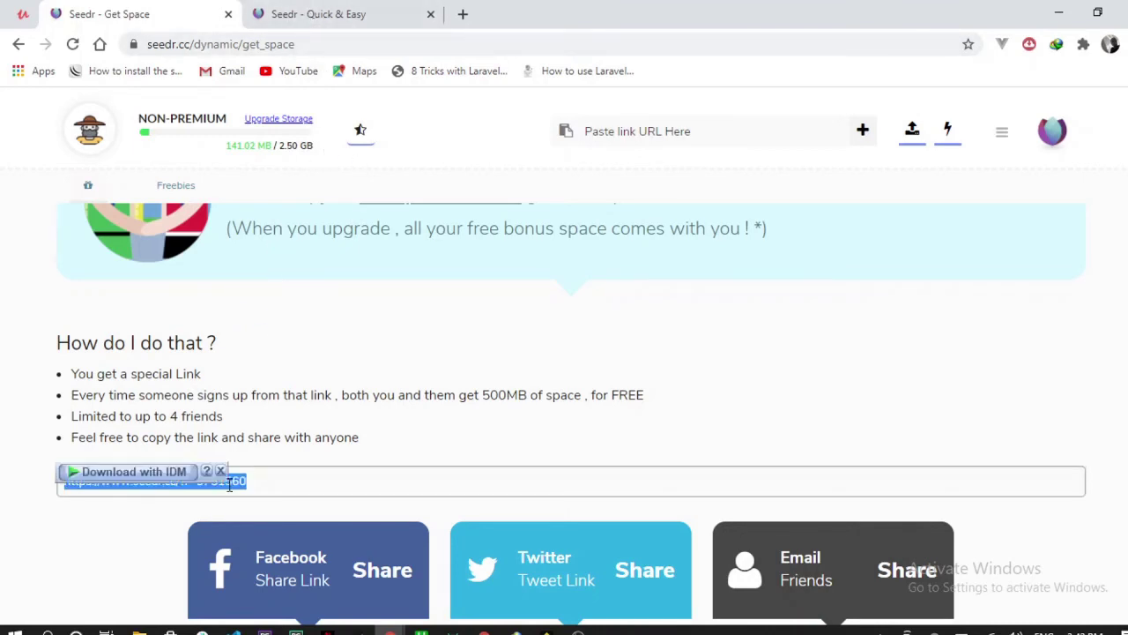
pyautogui.click(391, 430)
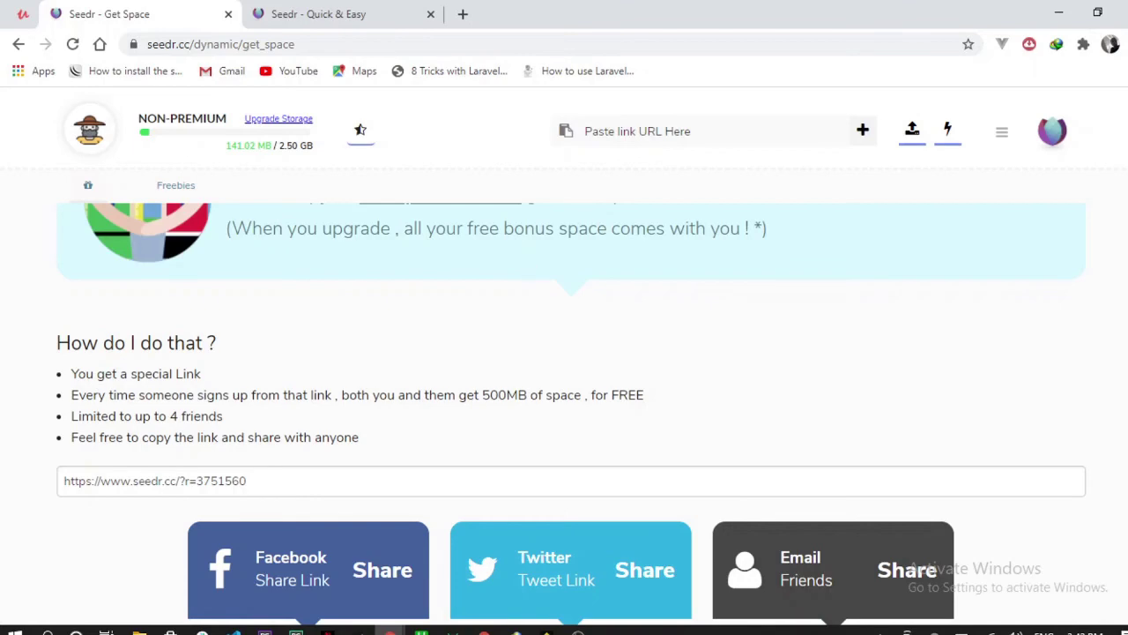
# - Go to the Earn FREE space page and select the whole referral link
pyautogui.scroll(1, 564, 414)
pyautogui.scroll(4, 564, 415)
pyautogui.scroll(5, 564, 414)
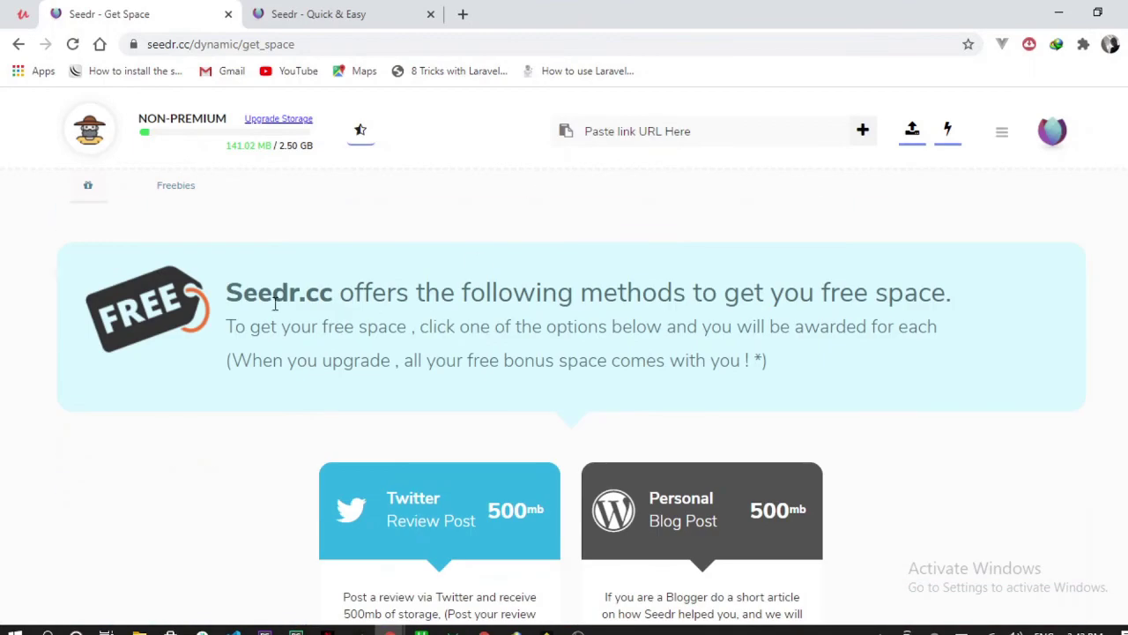
pyautogui.click(1000, 134)
pyautogui.click(901, 235)
pyautogui.scroll(-2, 564, 352)
pyautogui.scroll(-4, 564, 353)
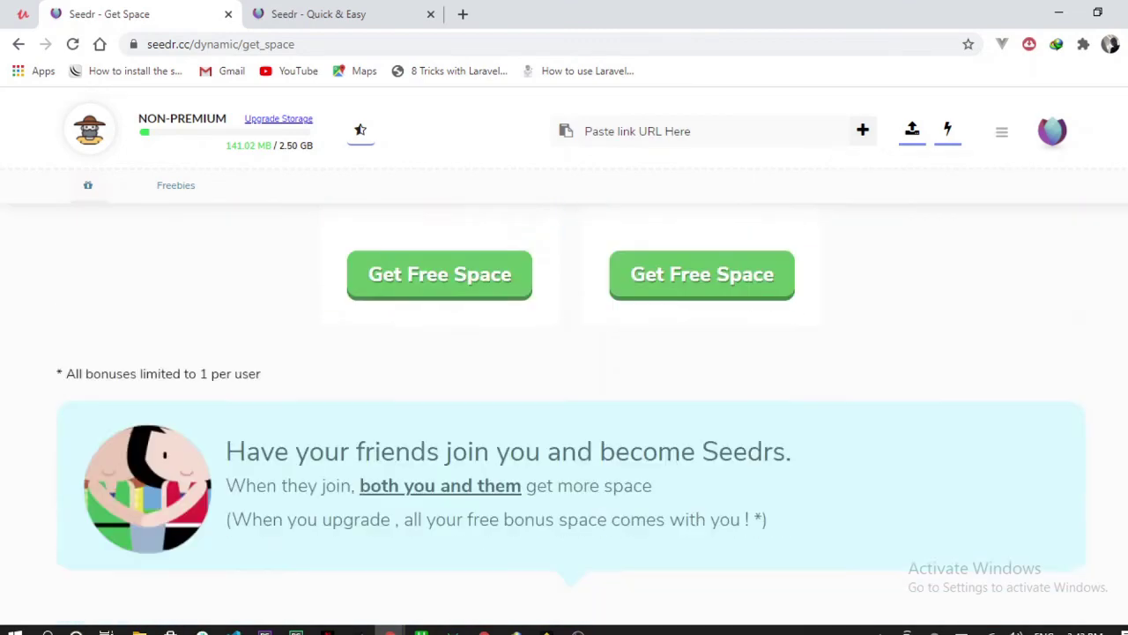
pyautogui.scroll(-1, 564, 353)
pyautogui.scroll(-2, 564, 353)
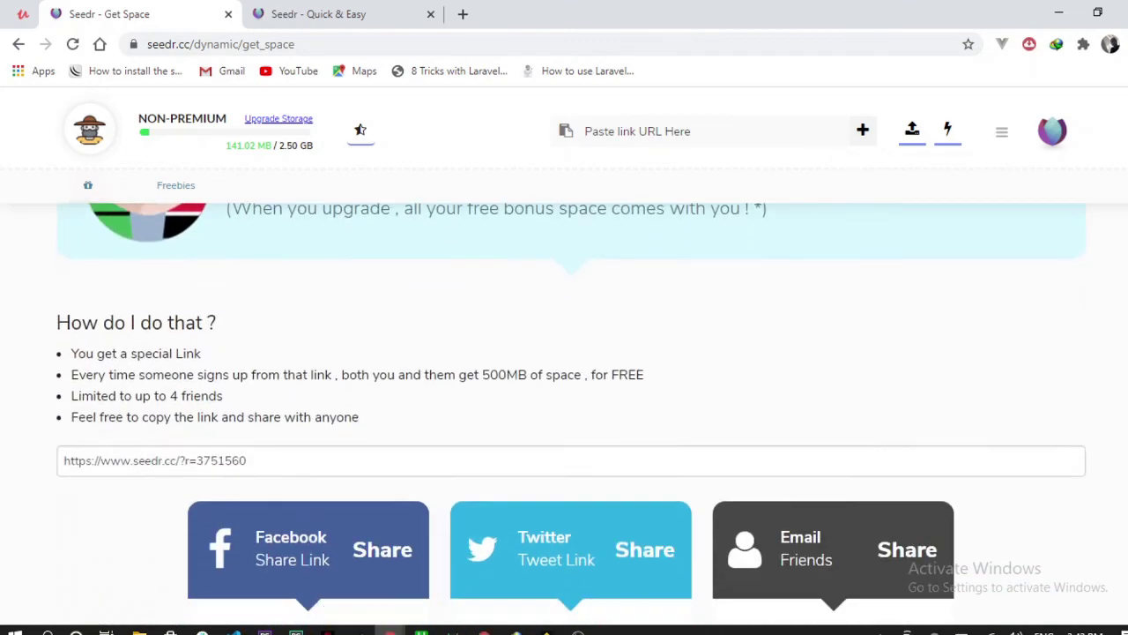
pyautogui.click(264, 451)
pyautogui.hotkey('ctrl', 'a')
pyautogui.hotkey('ctrl', 'c')
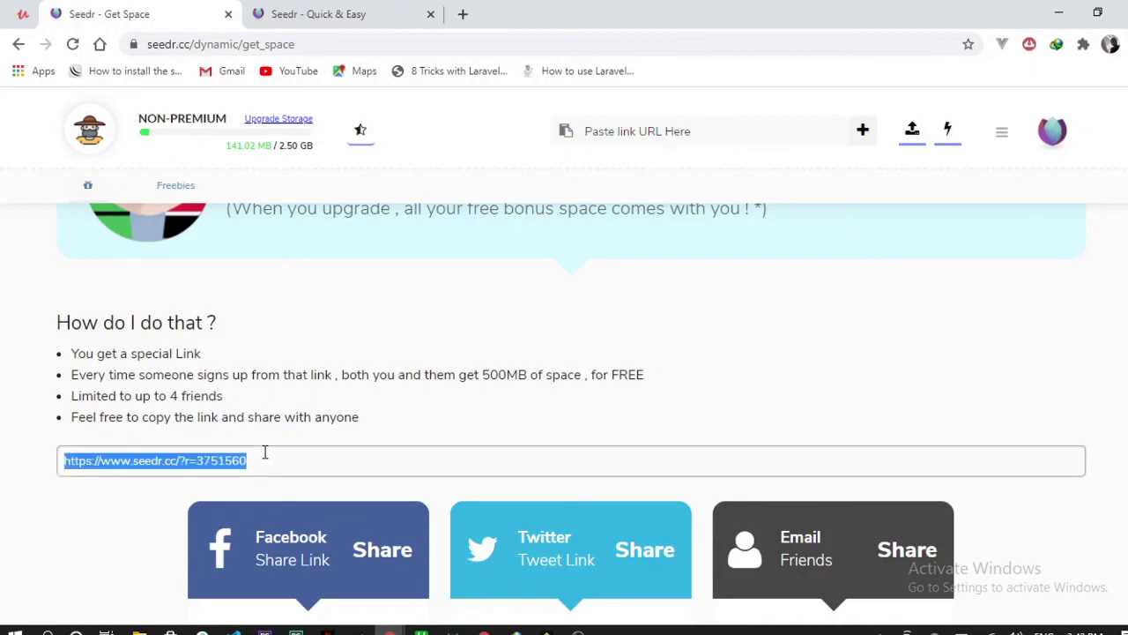
# - Open the referral link in place of the incognito window's activation page
pyautogui.moveTo(391, 628)
pyautogui.click(529, 564)
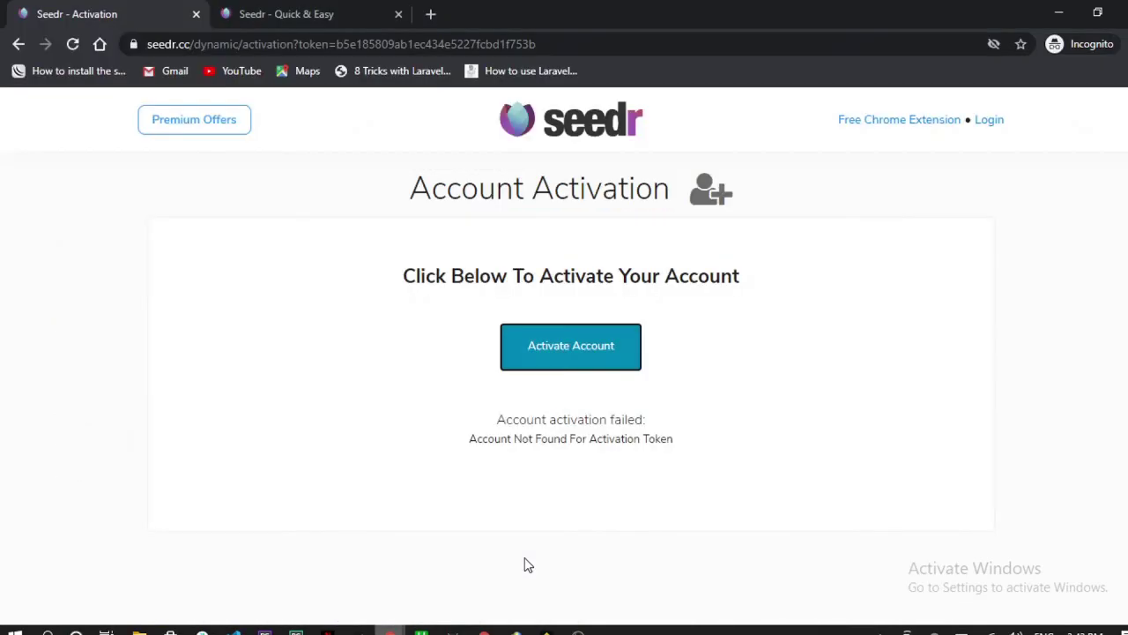
pyautogui.click(394, 44)
pyautogui.click(394, 44)
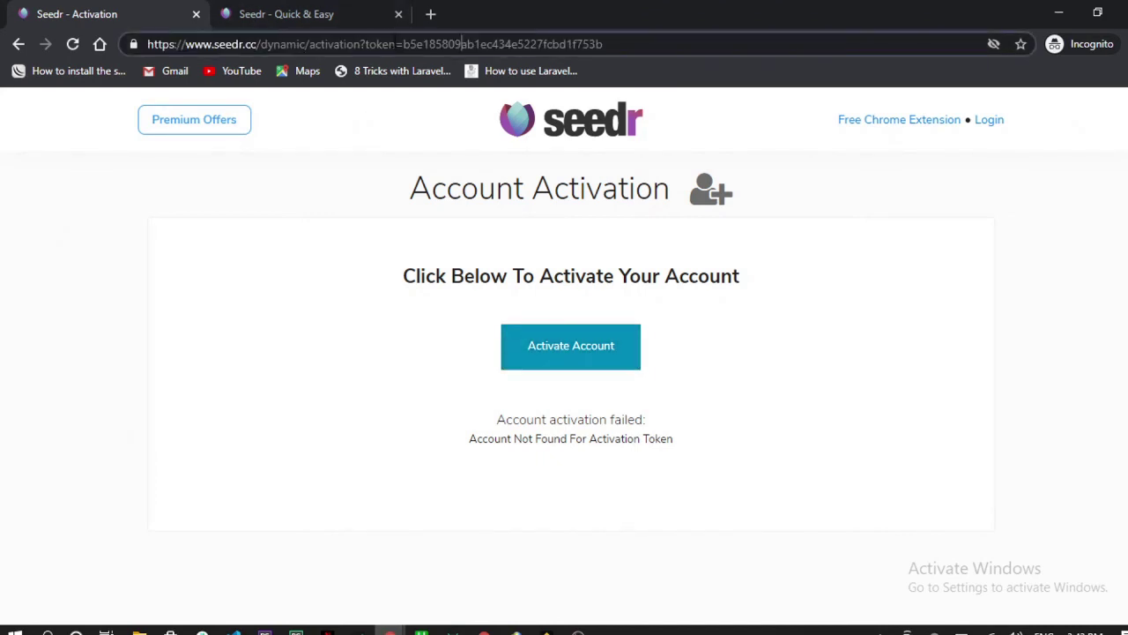
pyautogui.hotkey('ctrl', 'a')
pyautogui.hotkey('ctrl', 'v')
pyautogui.press('Return')
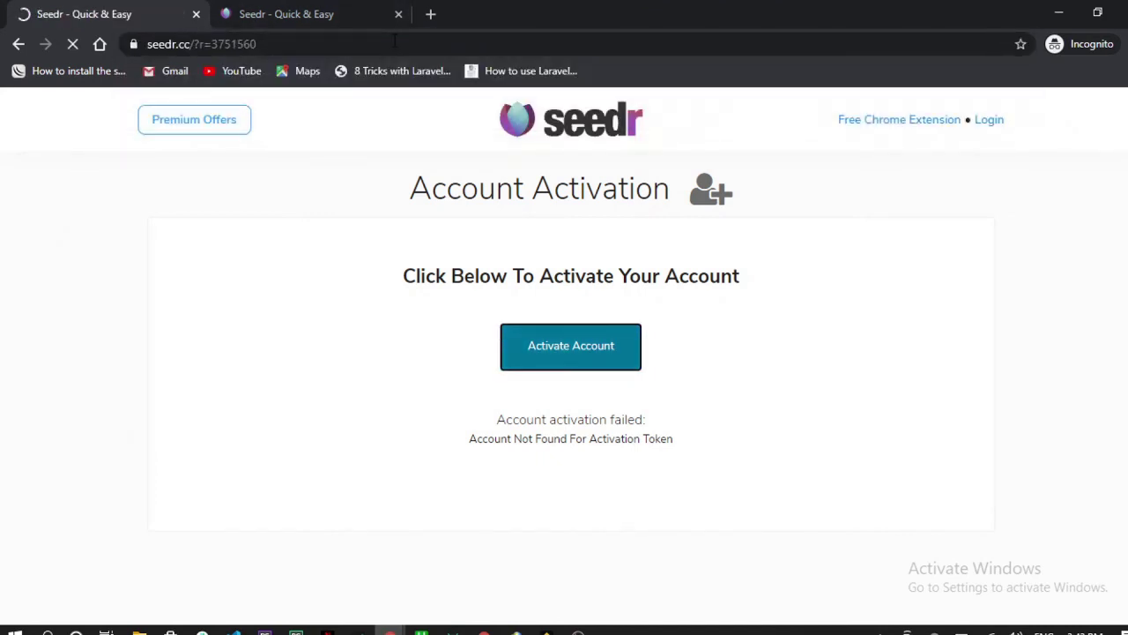
# - Load temp-mail.org in the other incognito tab
pyautogui.click(277, 21)
pyautogui.click(312, 49)
pyautogui.write('tem')
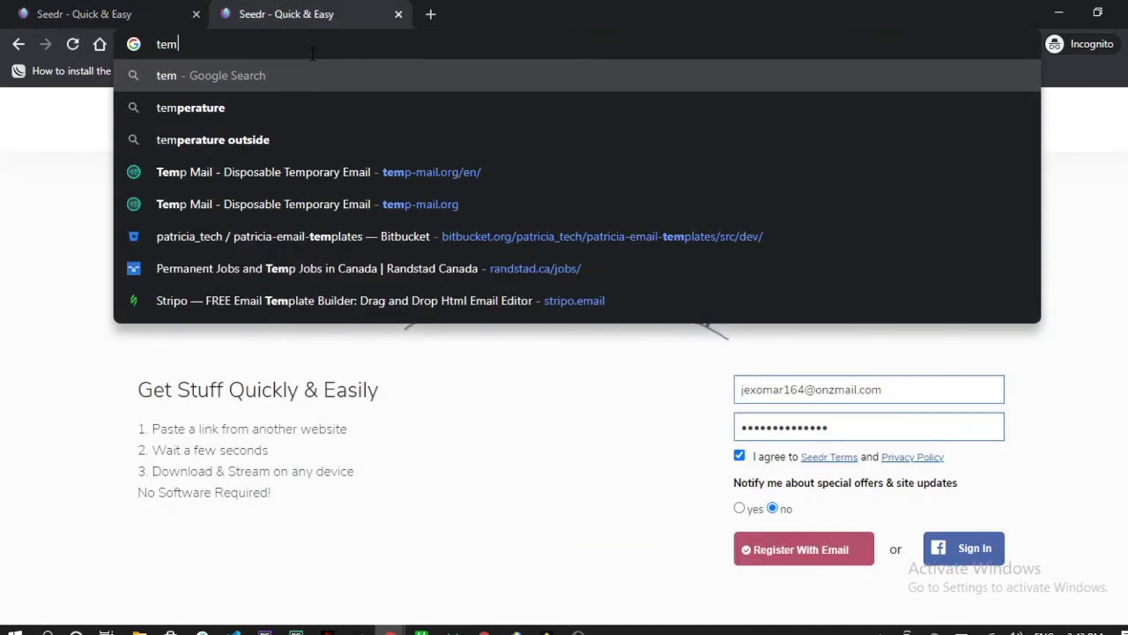
pyautogui.press('Down')
pyautogui.press('Down')
pyautogui.press('Down')
pyautogui.press('Return')
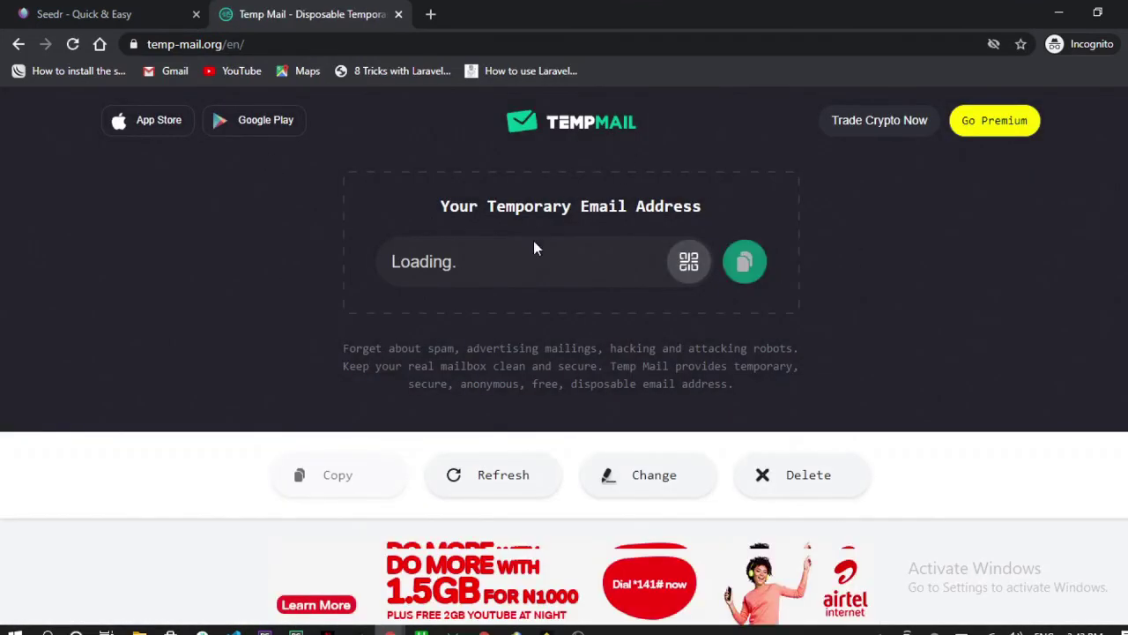
# - Log out of the previous Seedr account in the private window
pyautogui.click(91, 10)
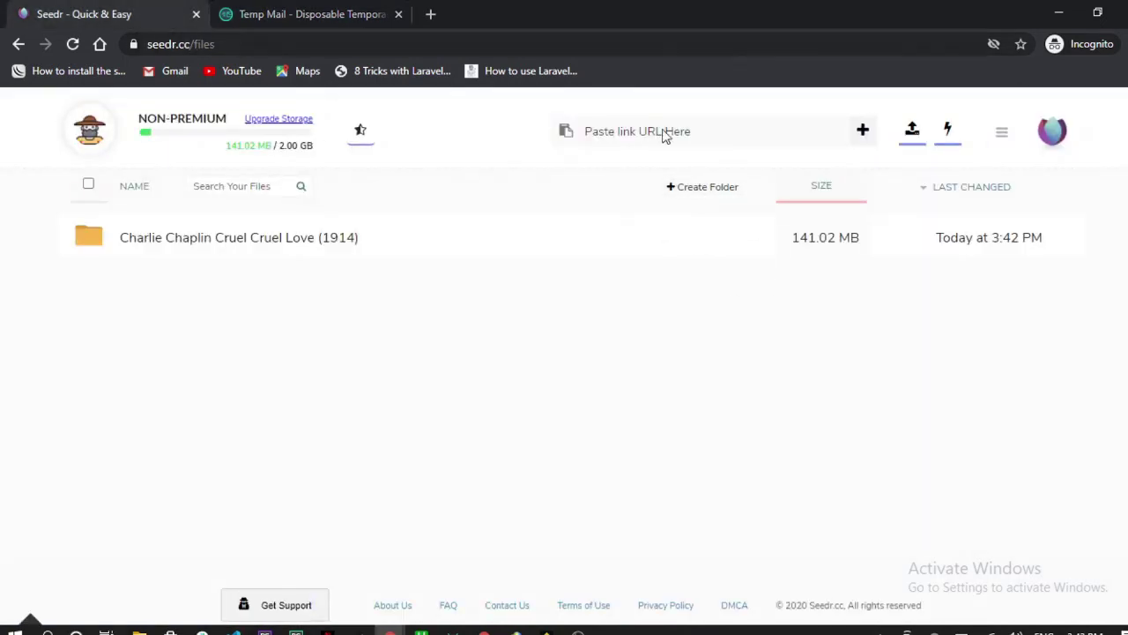
pyautogui.click(1001, 136)
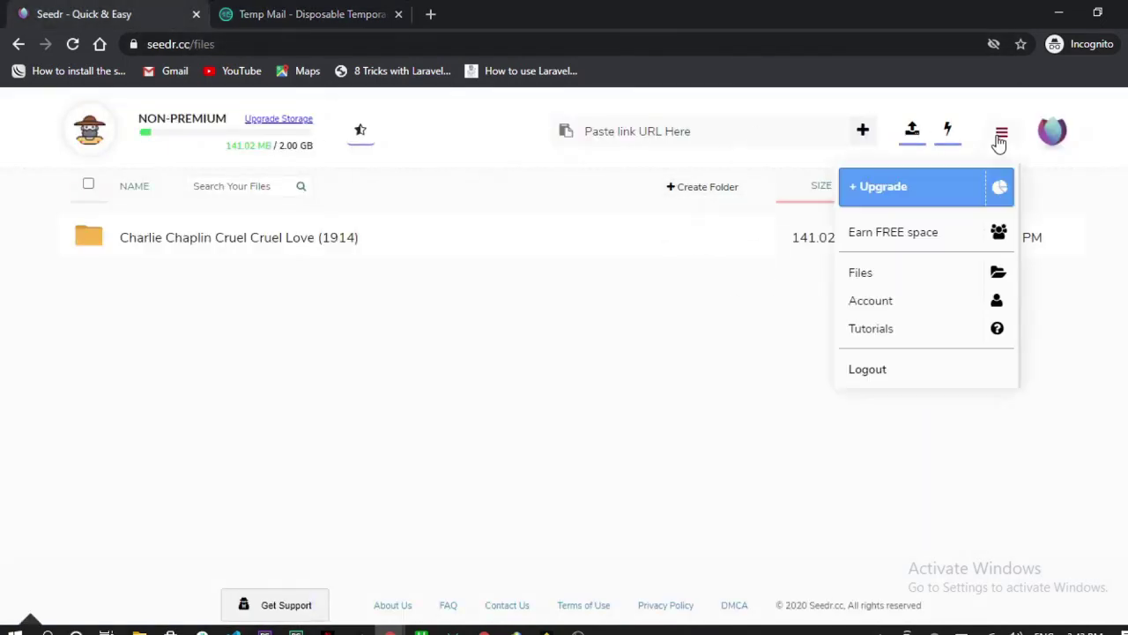
pyautogui.click(903, 374)
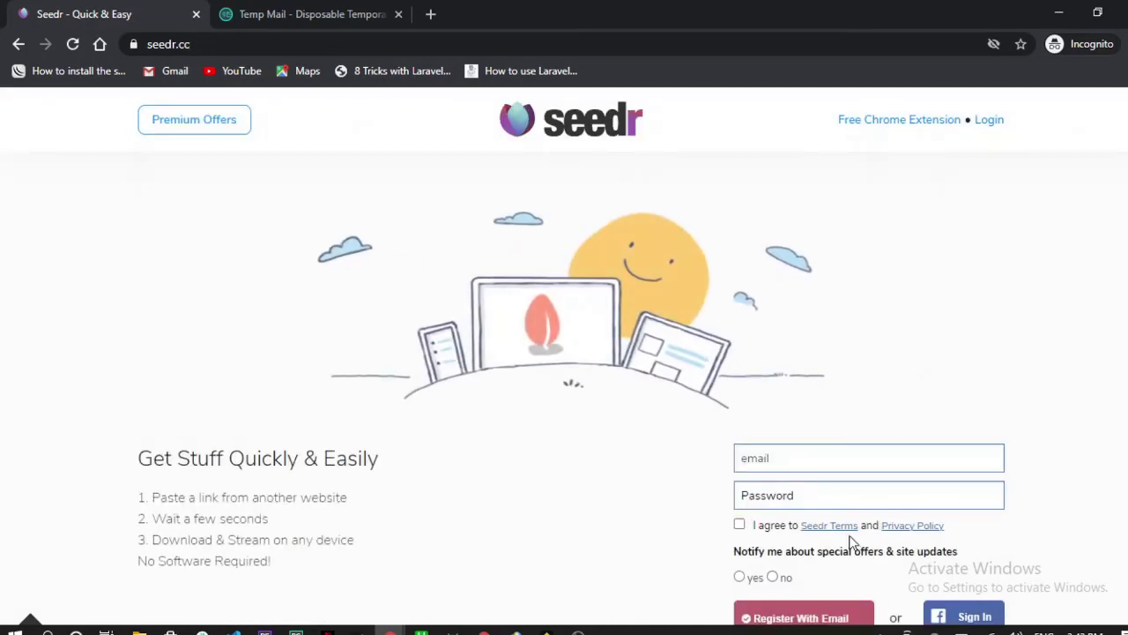
# - Copy the onzmail.com address from Temp Mail into the Seedr sign-up email field
pyautogui.click(264, 14)
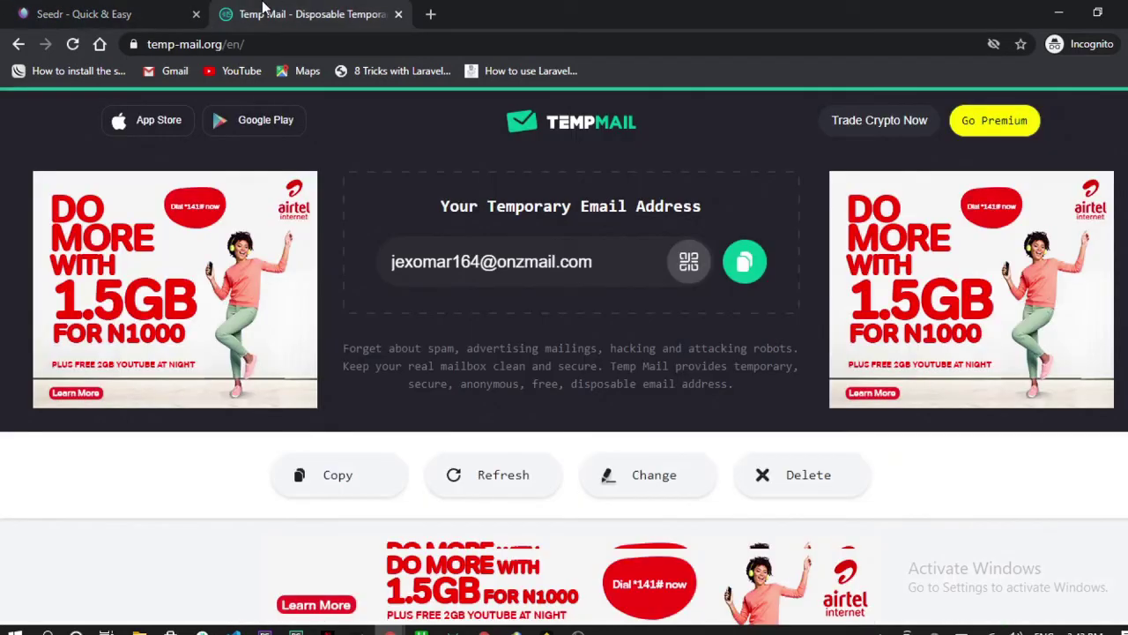
pyautogui.click(746, 262)
pyautogui.click(78, 12)
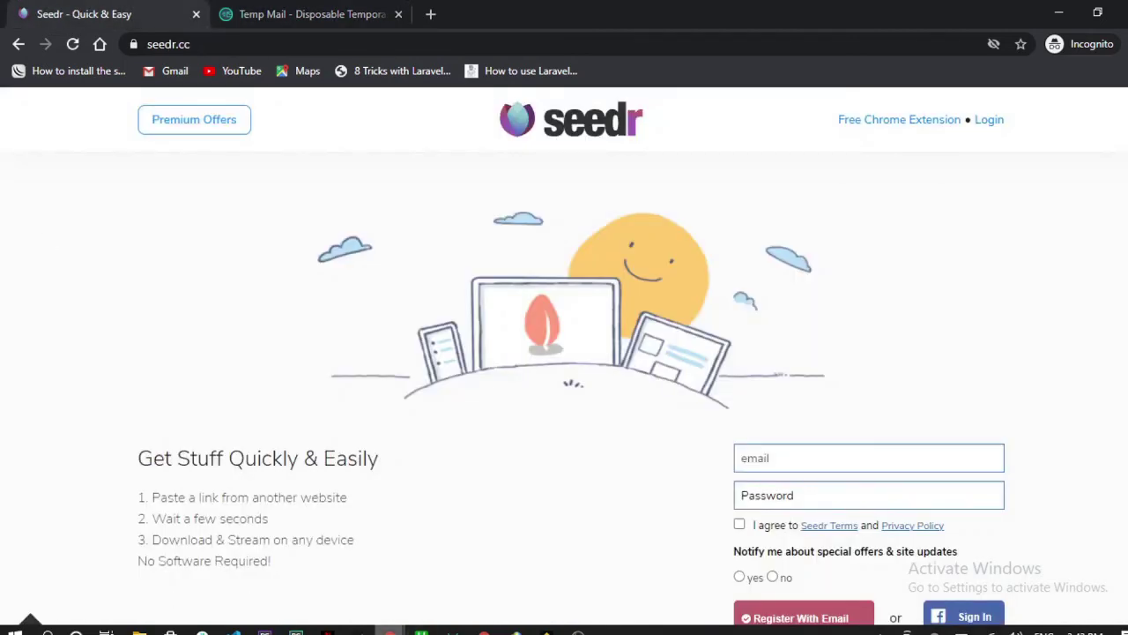
pyautogui.moveTo(389, 627)
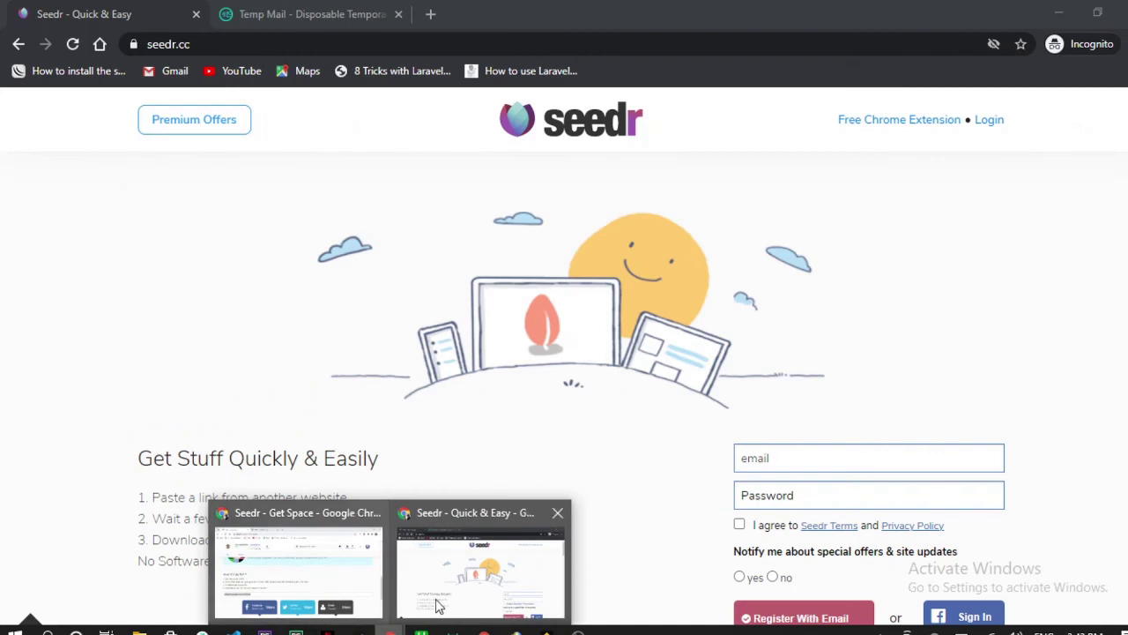
pyautogui.click(490, 605)
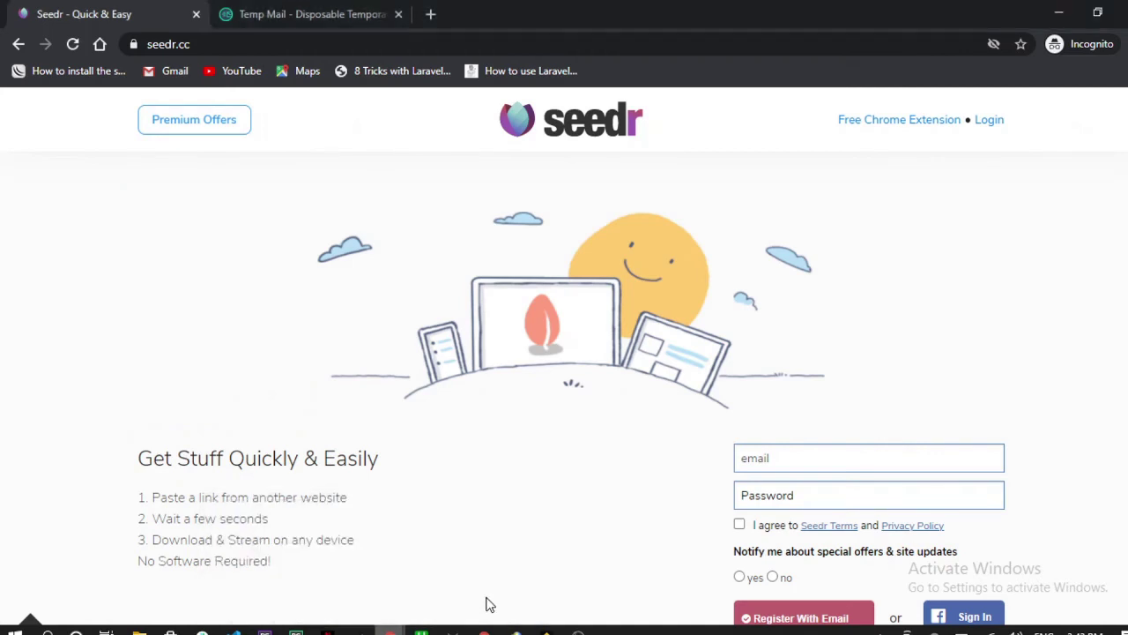
pyautogui.click(894, 451)
pyautogui.hotkey('ctrl', 'v')
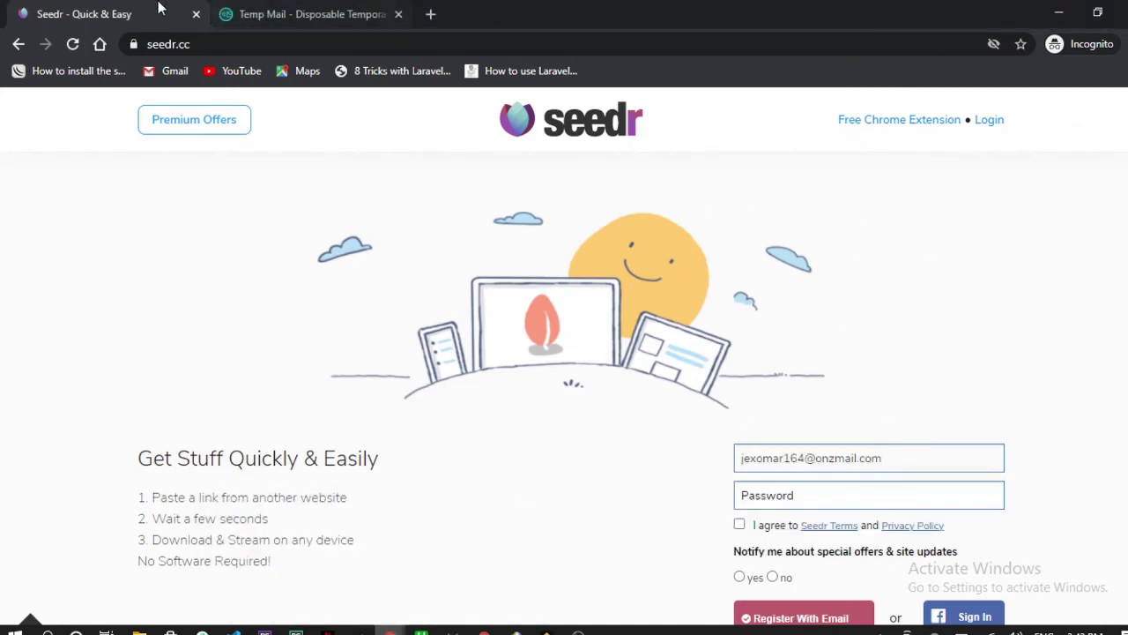
# - Return to the main account's Get Space page and highlight its 4-friend referral limit
pyautogui.click(390, 628)
pyautogui.click(295, 599)
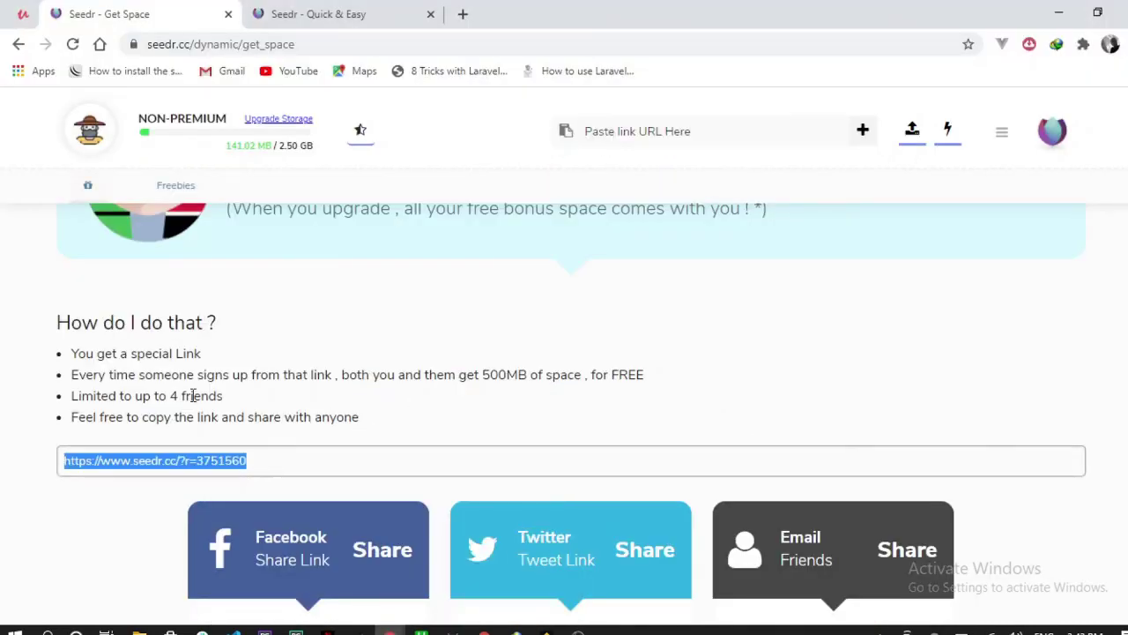
pyautogui.moveTo(168, 396); pyautogui.dragTo(218, 398)
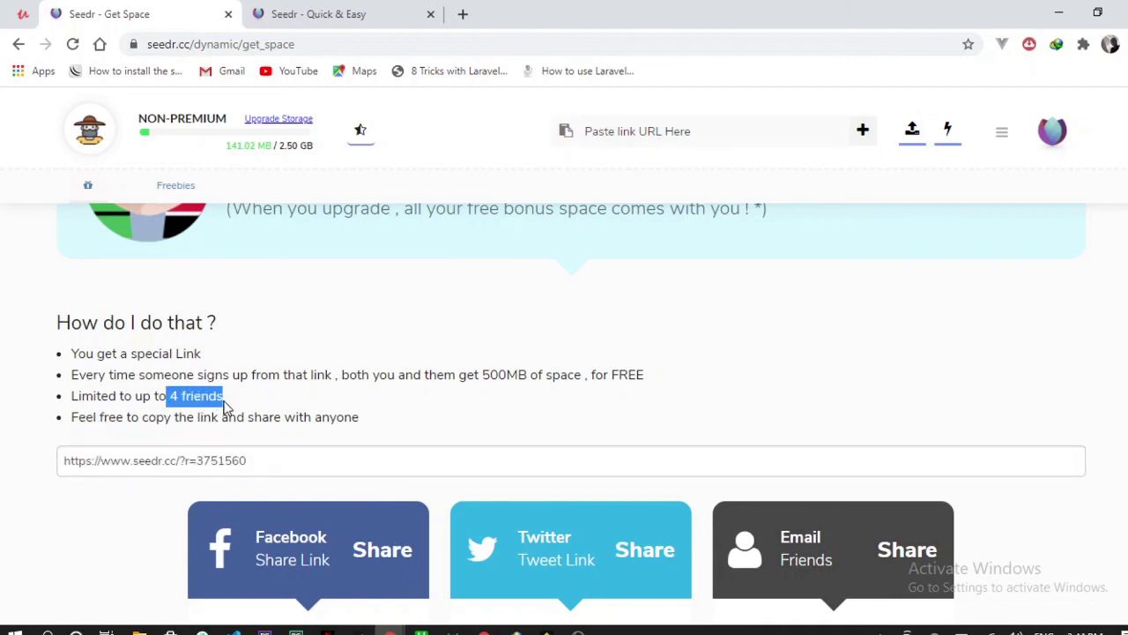
pyautogui.click(306, 409)
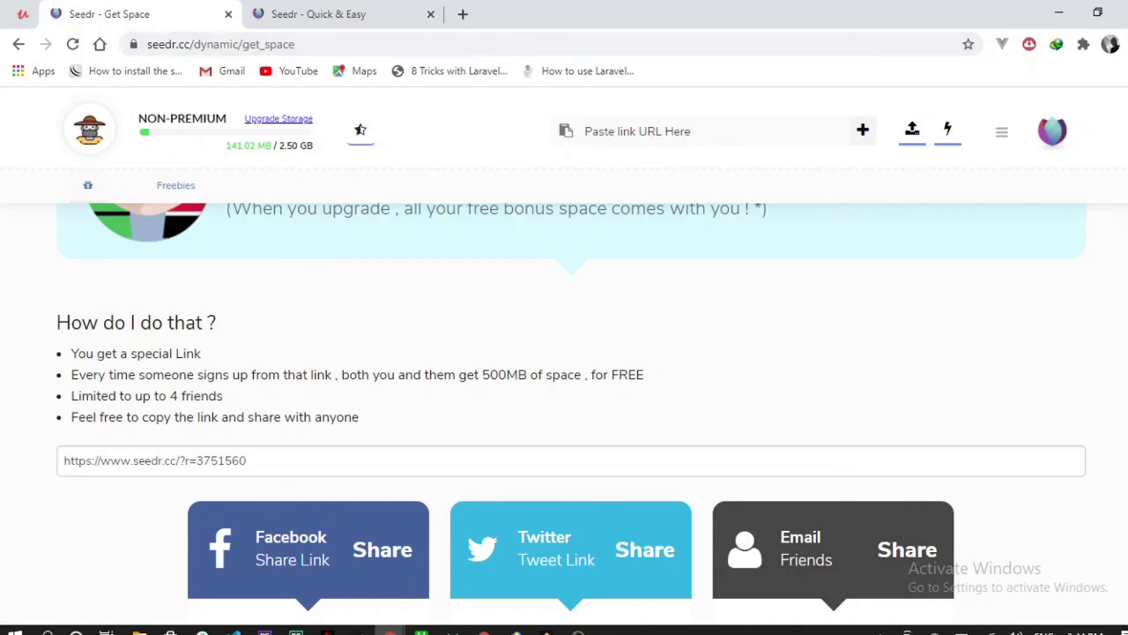
pyautogui.scroll(5, 571, 397)
pyautogui.scroll(4, 572, 397)
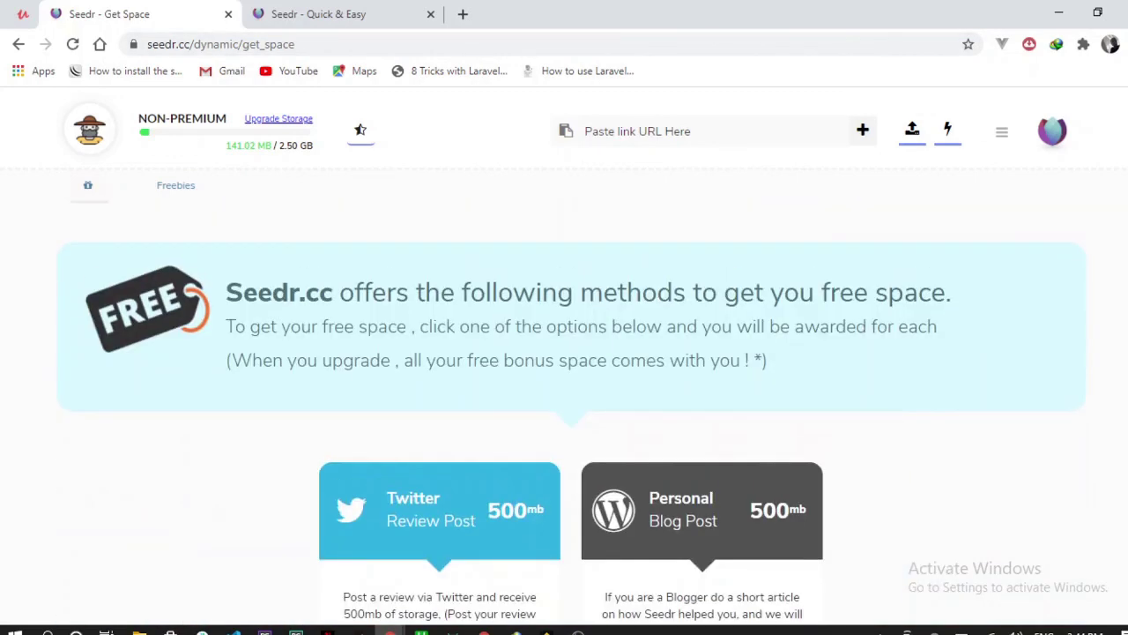
# - Go to the Seedr home site at seedr.cc
pyautogui.click(520, 48)
pyautogui.write('d')
pyautogui.press('BackSpace')
pyautogui.write('ss')
pyautogui.press('BackSpace')
pyautogui.write('eed')
pyautogui.press('Return')
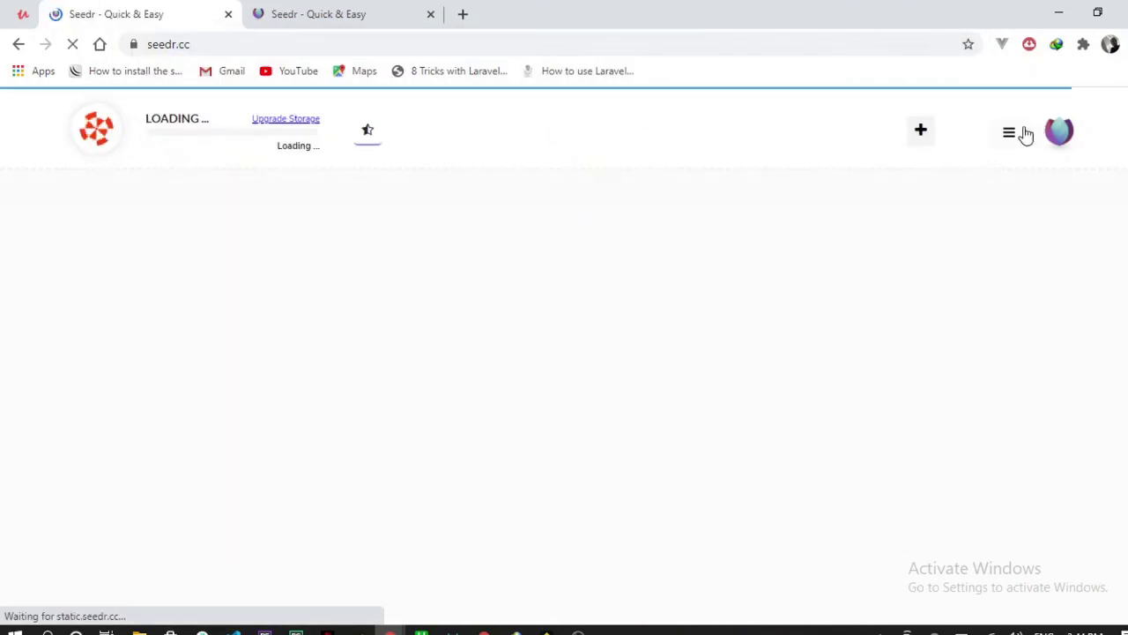
# - Log out of Seedr and sign back in with Facebook
pyautogui.click(1003, 135)
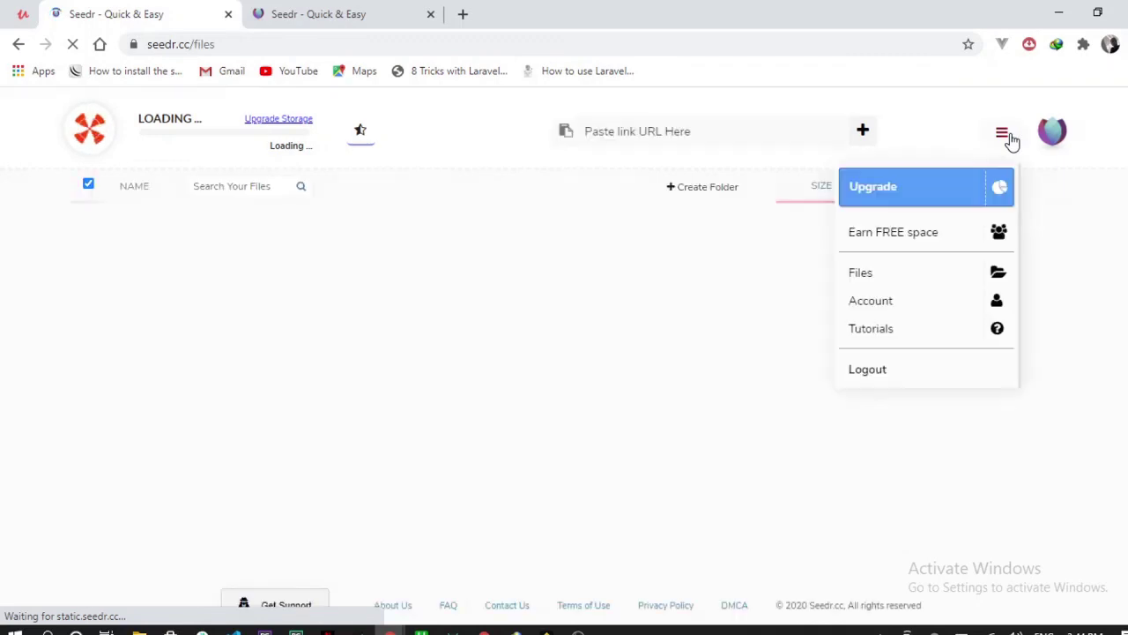
pyautogui.click(905, 374)
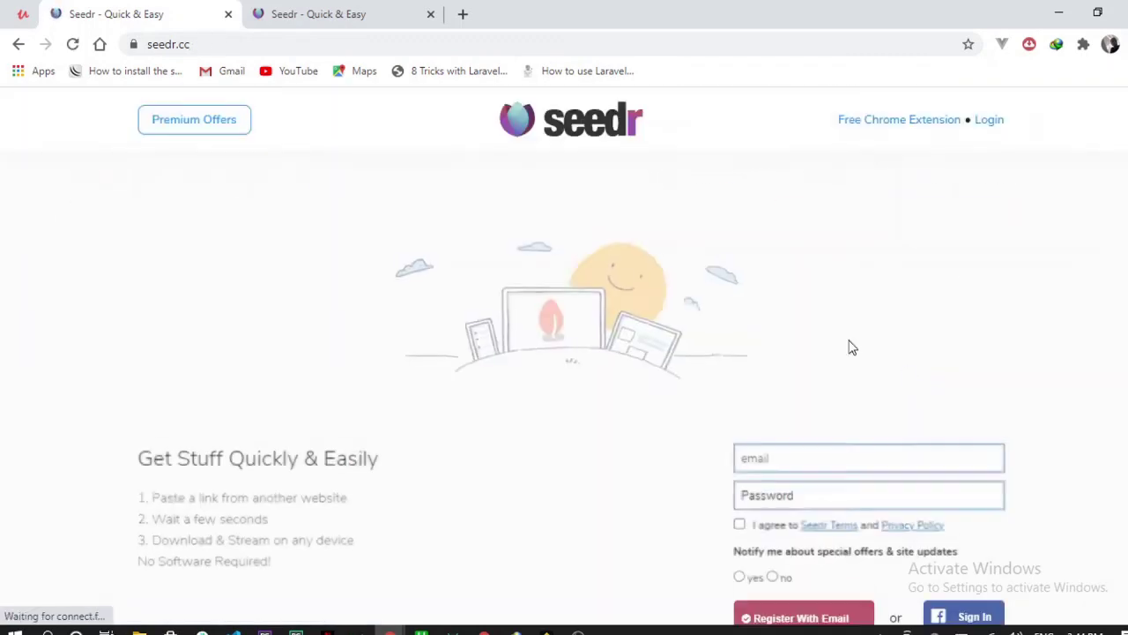
pyautogui.click(973, 617)
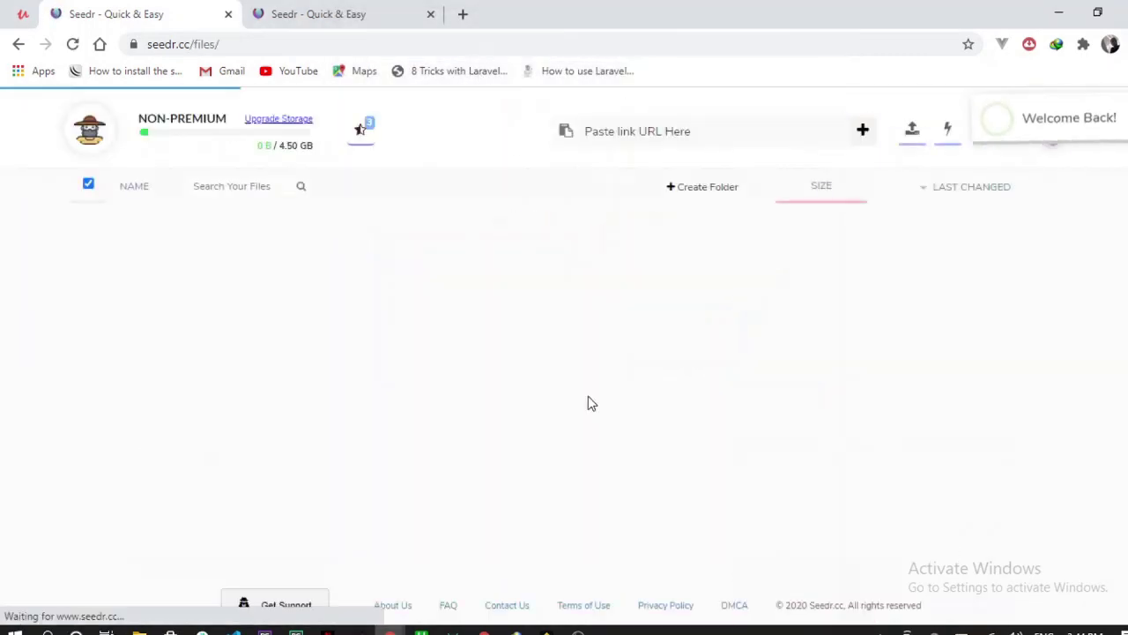